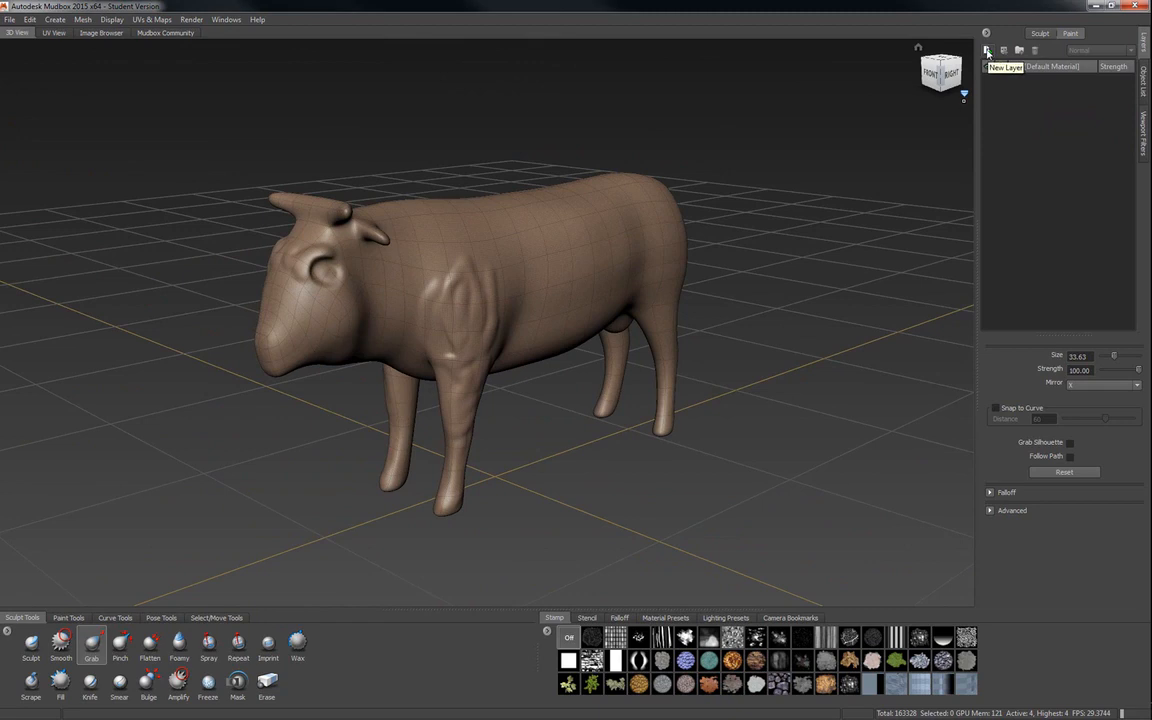
# Choose the Paint Brush and define a new paint layer named "color spots" with a size of 1024.
pyautogui.click(69, 618)
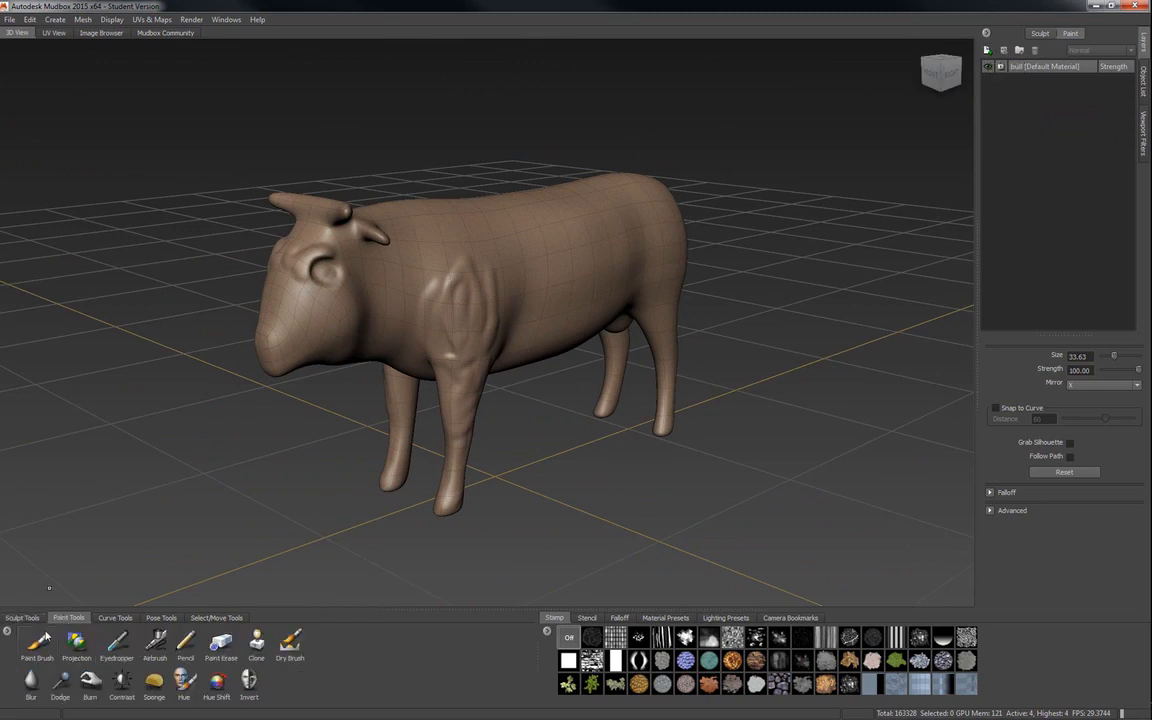
pyautogui.click(38, 645)
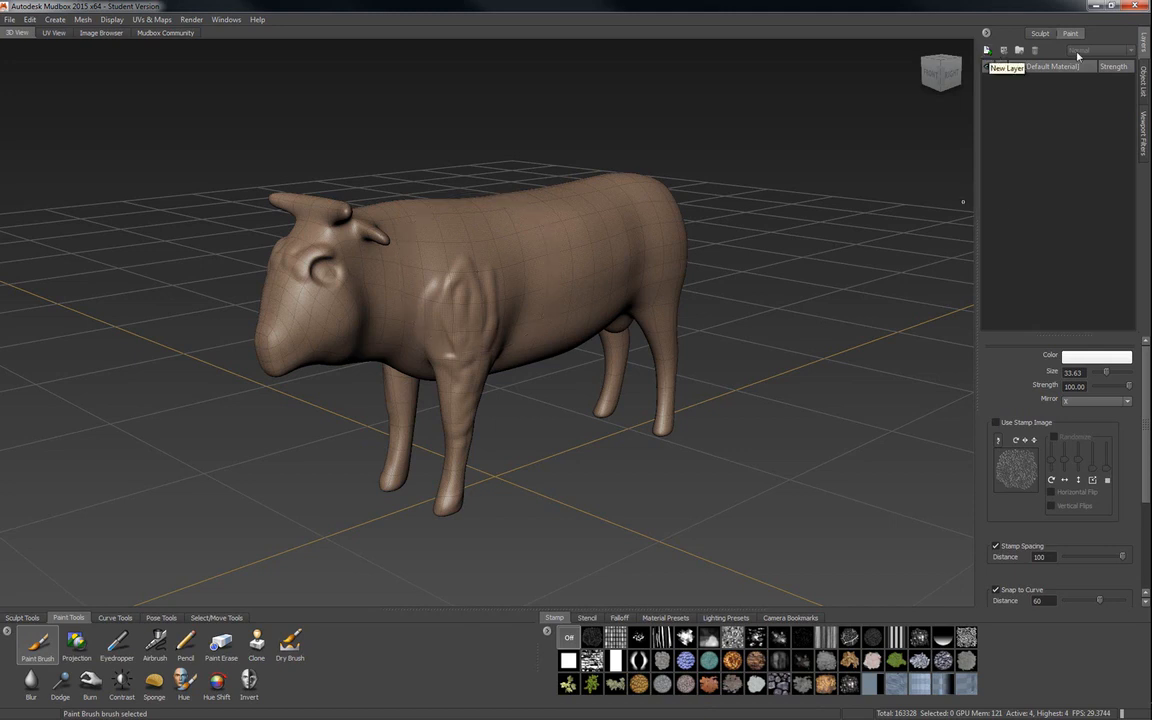
pyautogui.click(986, 52)
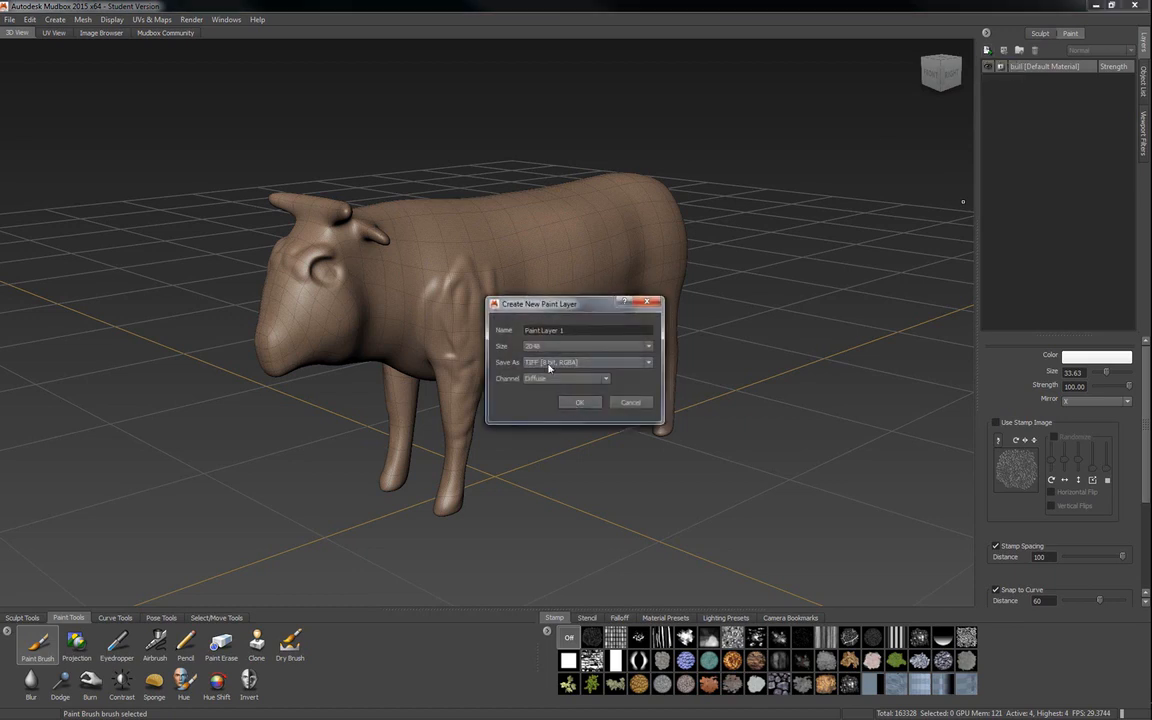
pyautogui.moveTo(557, 296); pyautogui.dragTo(512, 319)
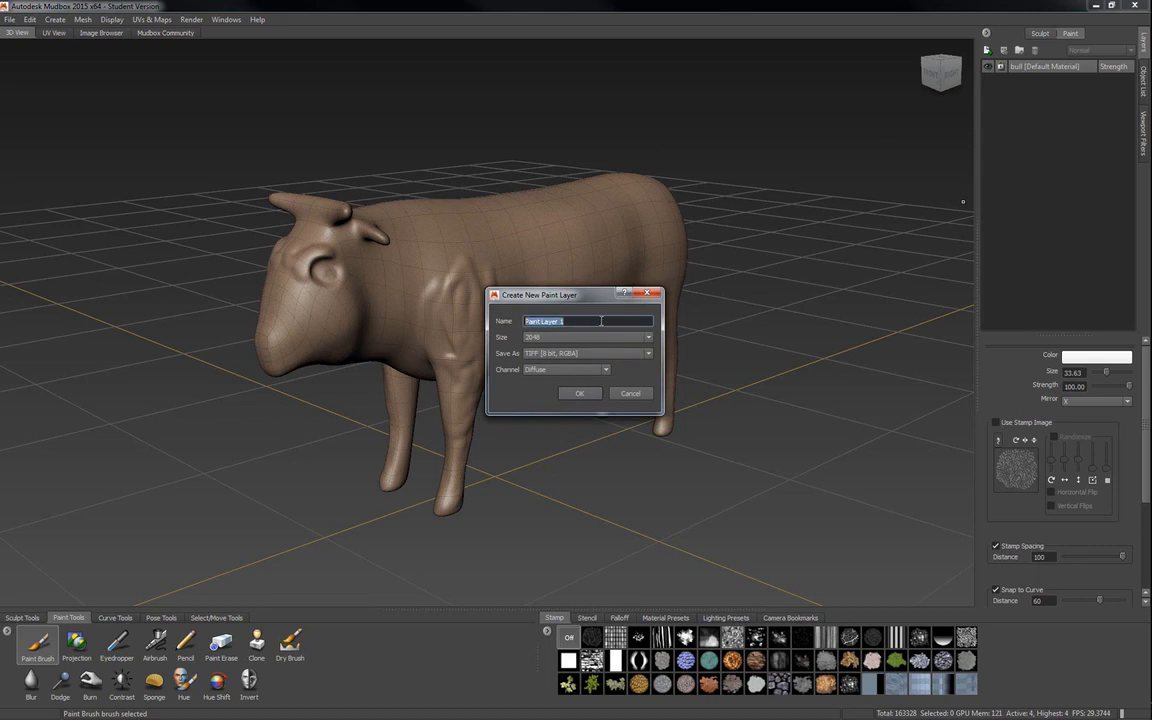
pyautogui.write('color spots')
pyautogui.click(548, 338)
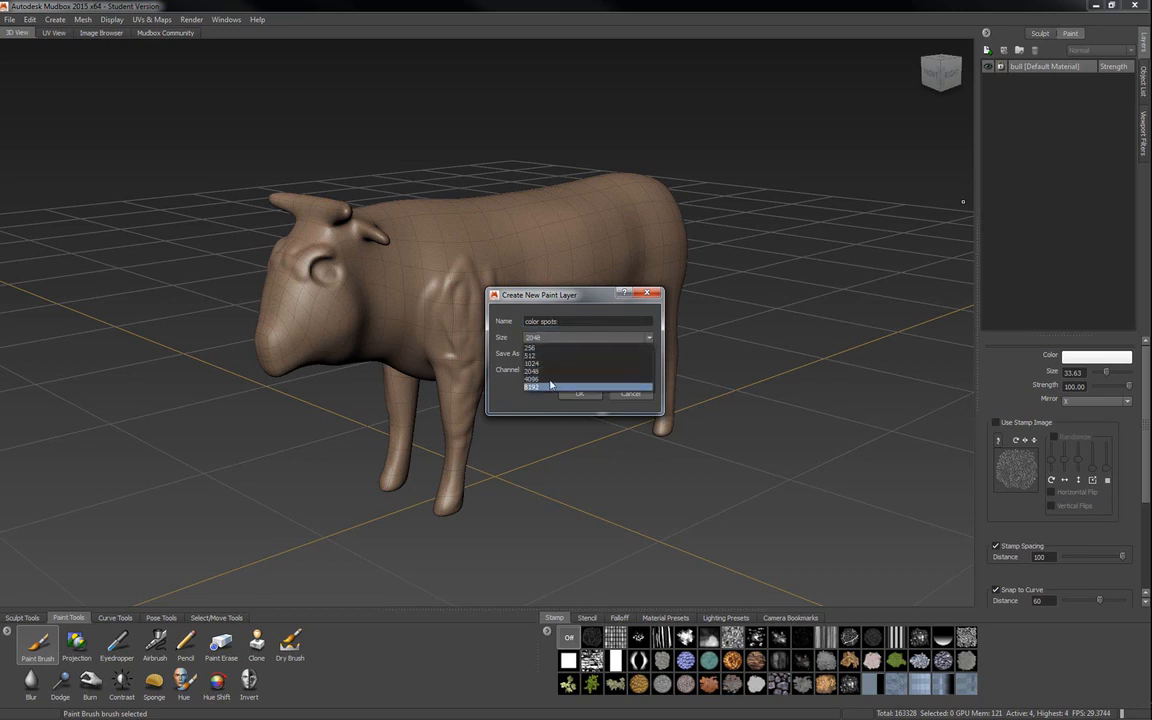
pyautogui.click(545, 363)
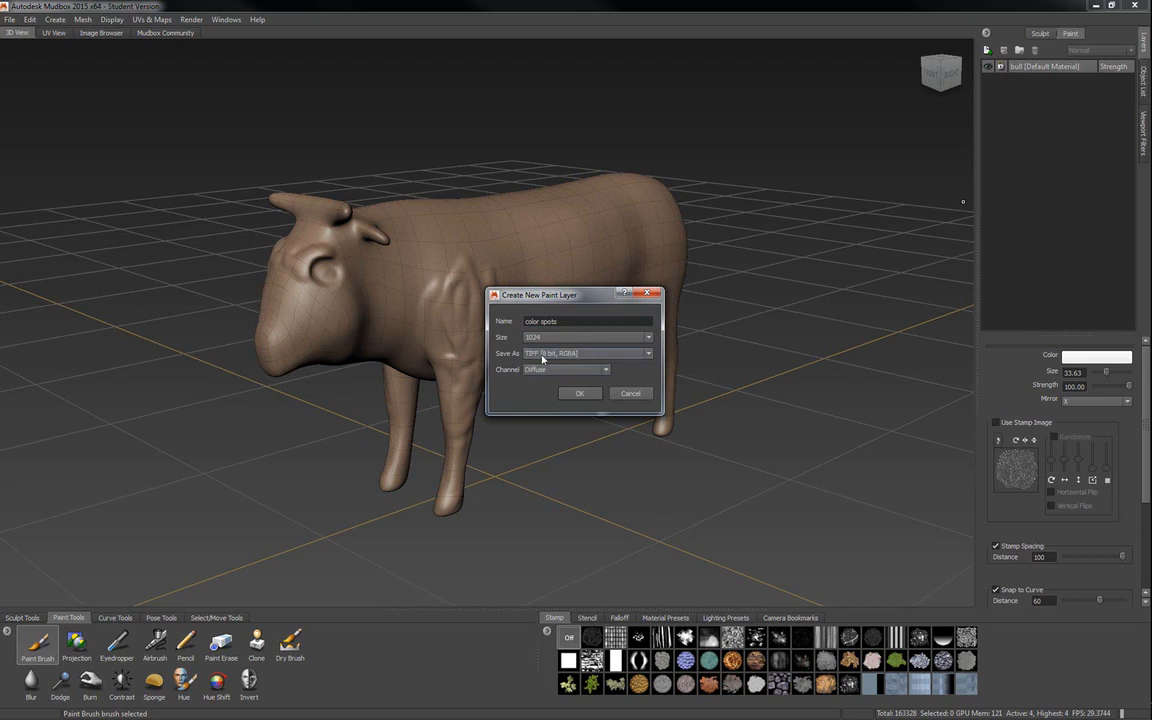
# Set the color spots layer to PNG [8 bit, RGBA] in the Diffuse channel and create it.
pyautogui.click(533, 354)
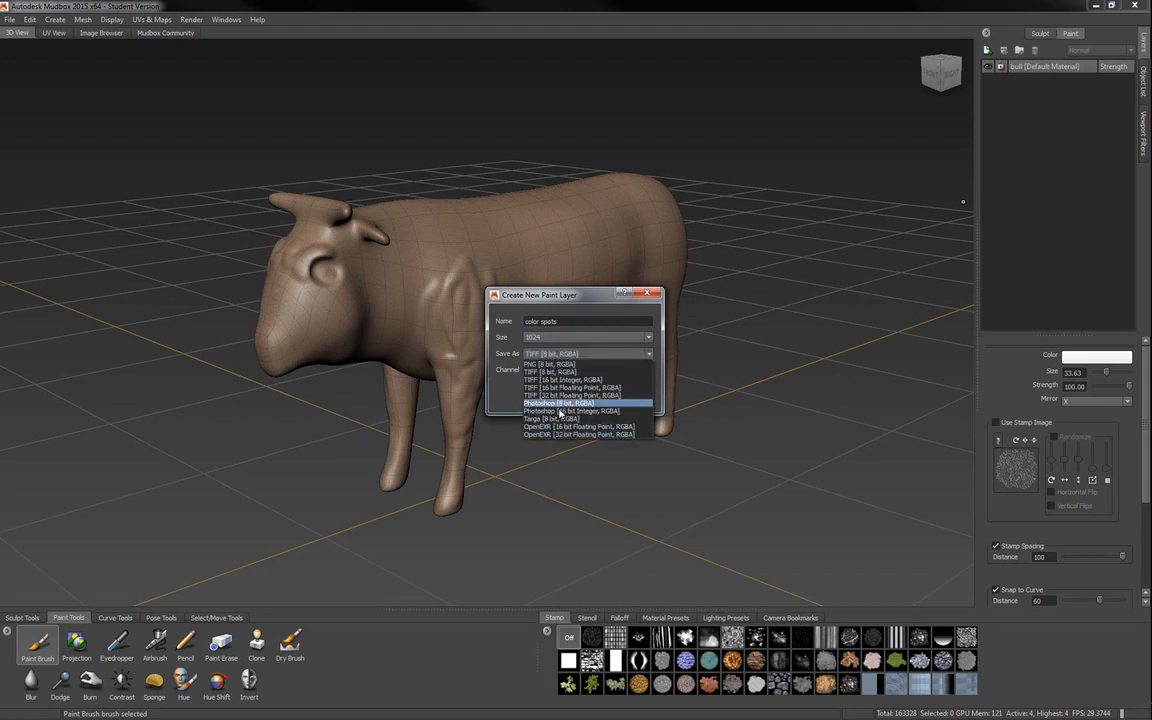
pyautogui.click(553, 364)
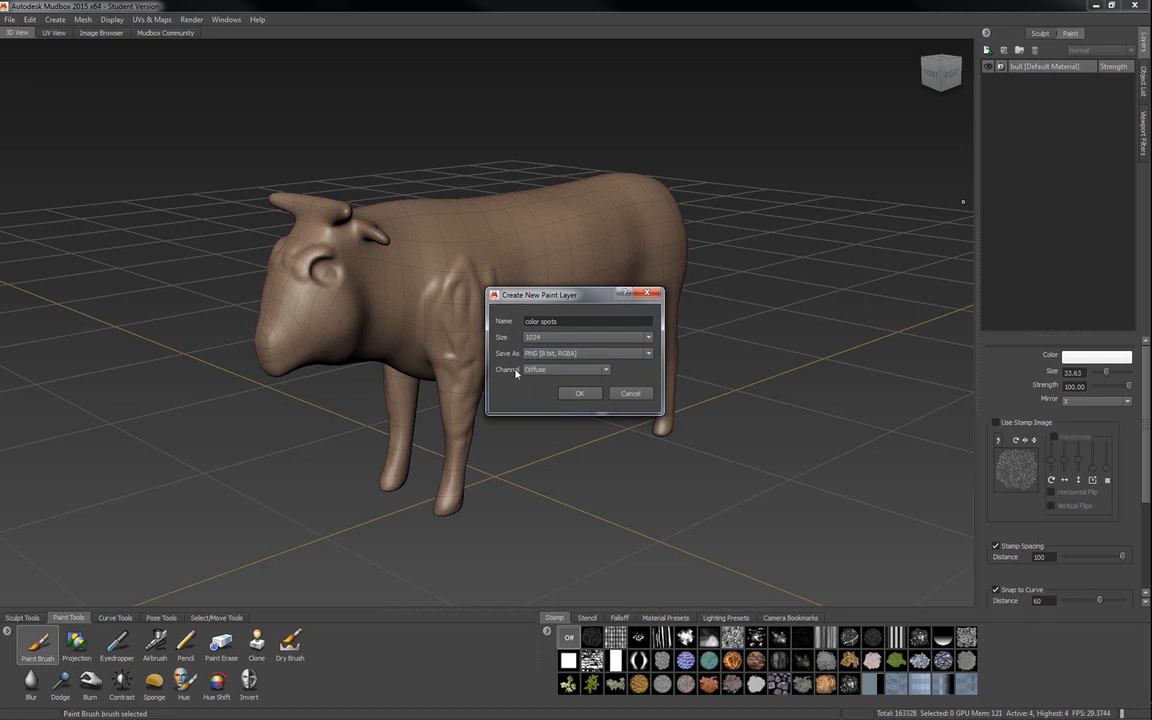
pyautogui.click(530, 370)
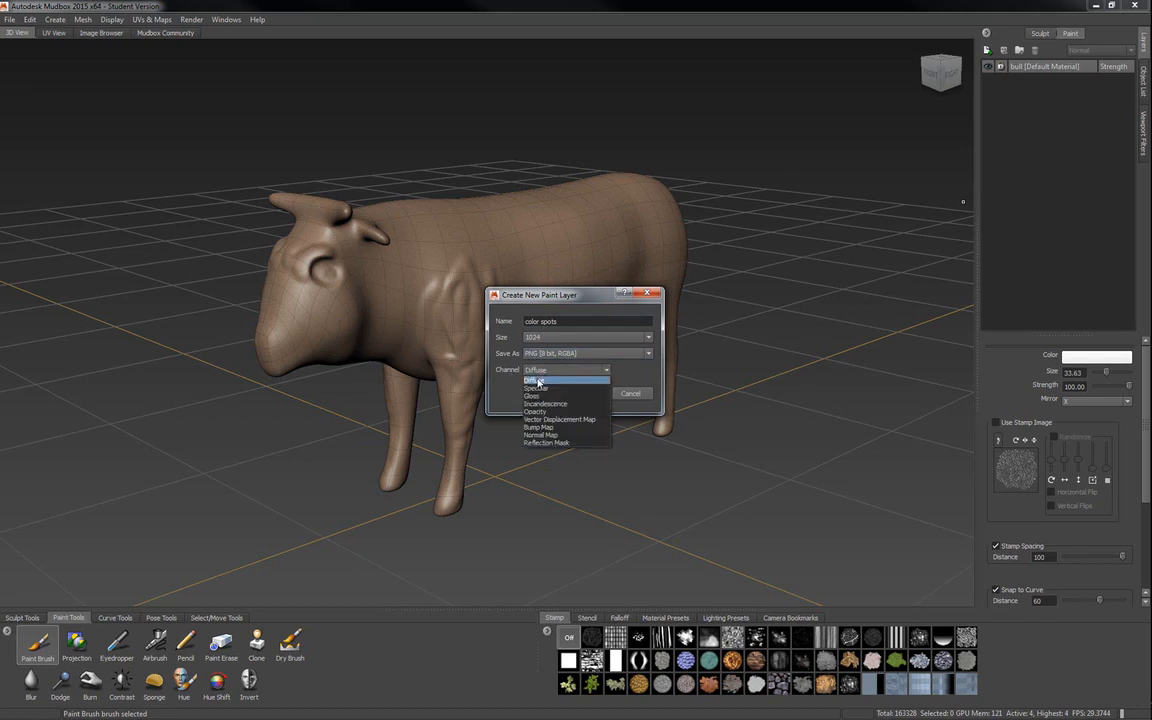
pyautogui.click(537, 381)
pyautogui.click(577, 395)
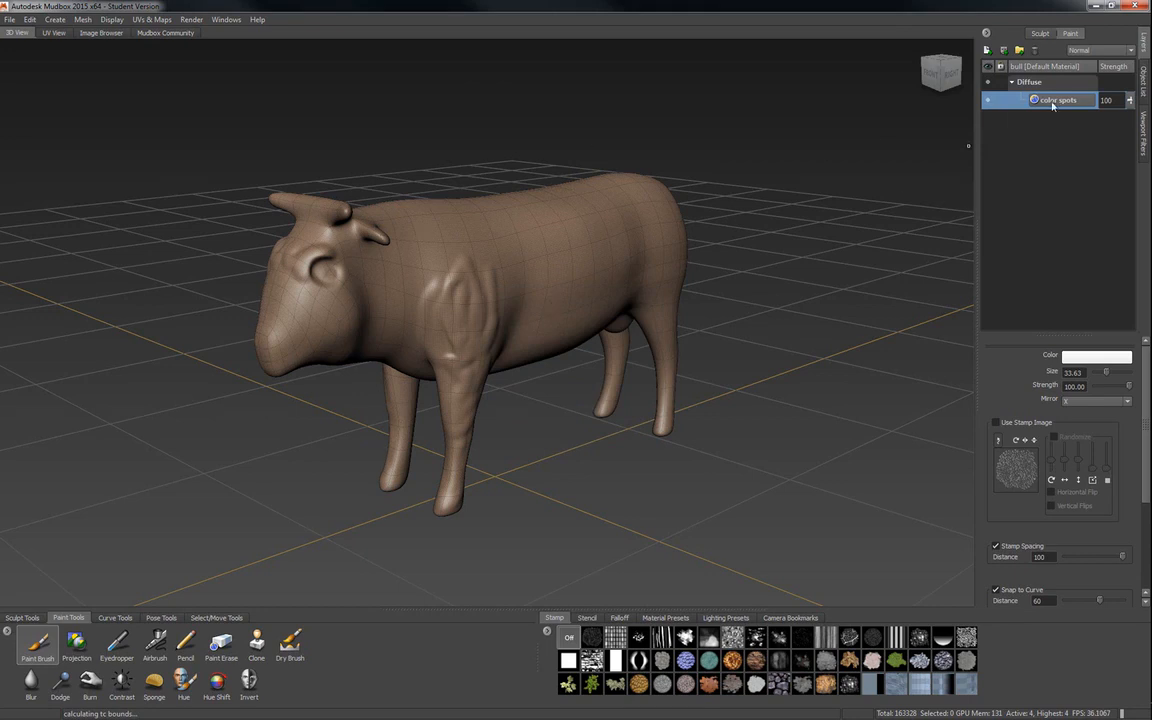
pyautogui.click(1012, 83)
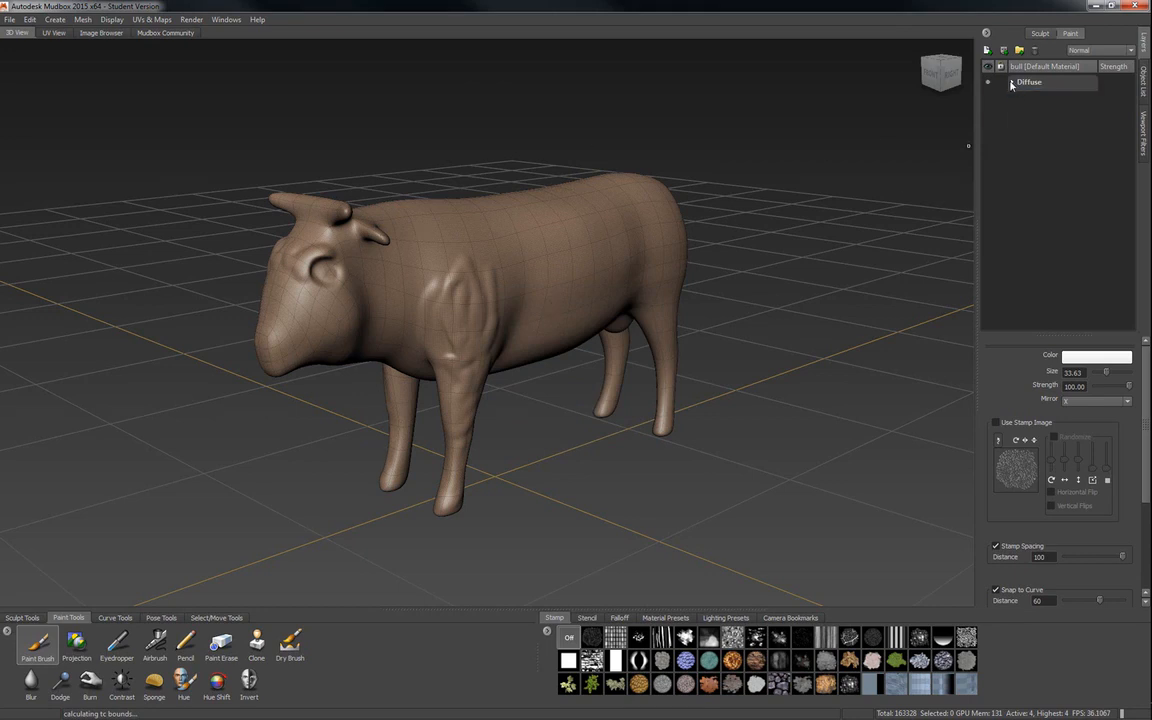
pyautogui.click(1012, 84)
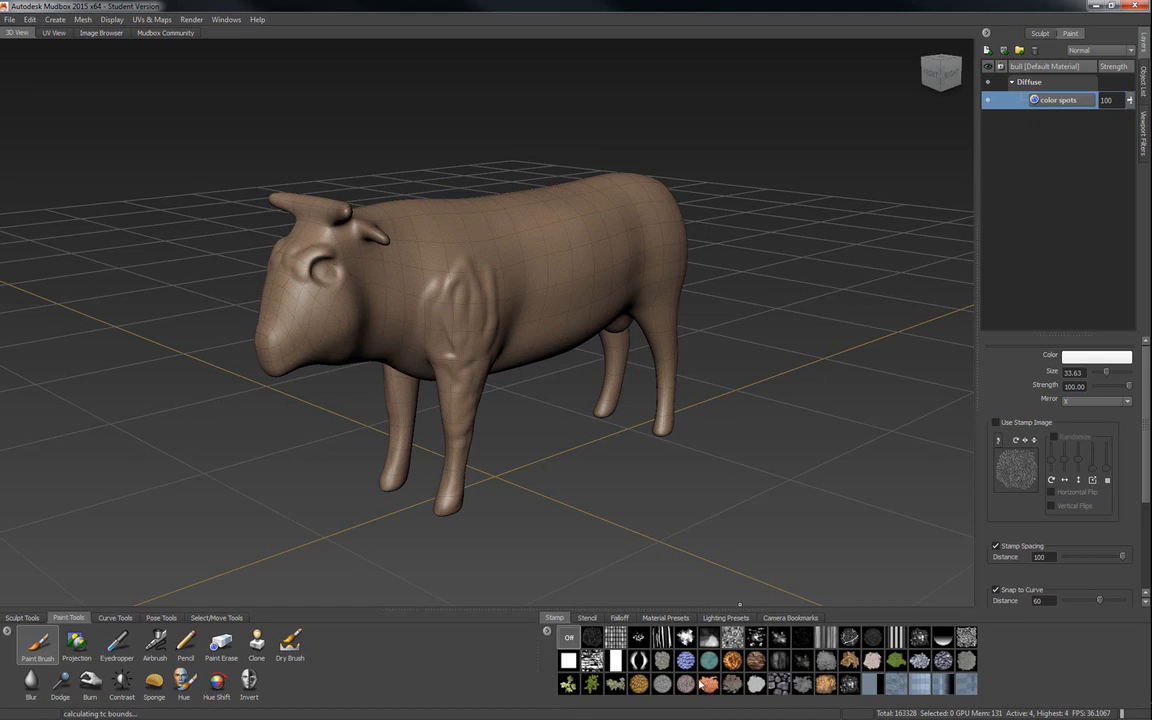
# Load the dark cobblestone stamp and paint it across the bull's flank, shoulder and head.
pyautogui.keyDown('alt'); pyautogui.moveTo(548, 437); pyautogui.dragTo(652, 396, button='right'); pyautogui.keyUp('alt')
pyautogui.keyDown('alt'); pyautogui.moveTo(652, 396); pyautogui.dragTo(586, 411); pyautogui.keyUp('alt')
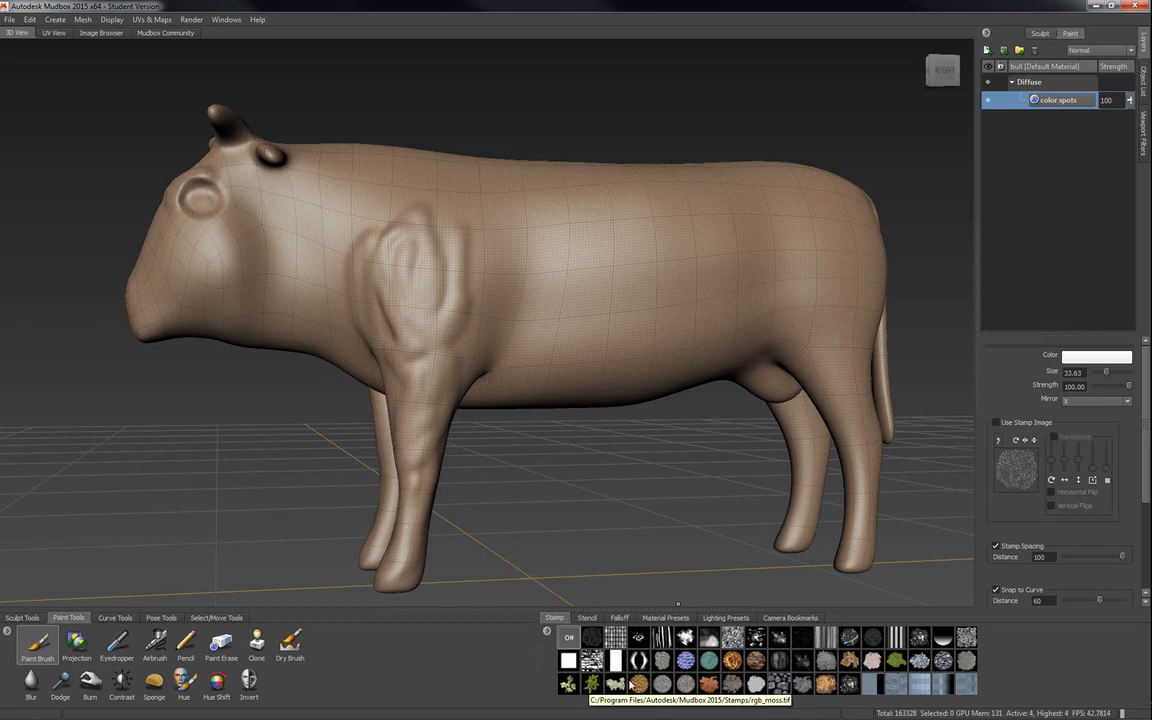
pyautogui.click(779, 684)
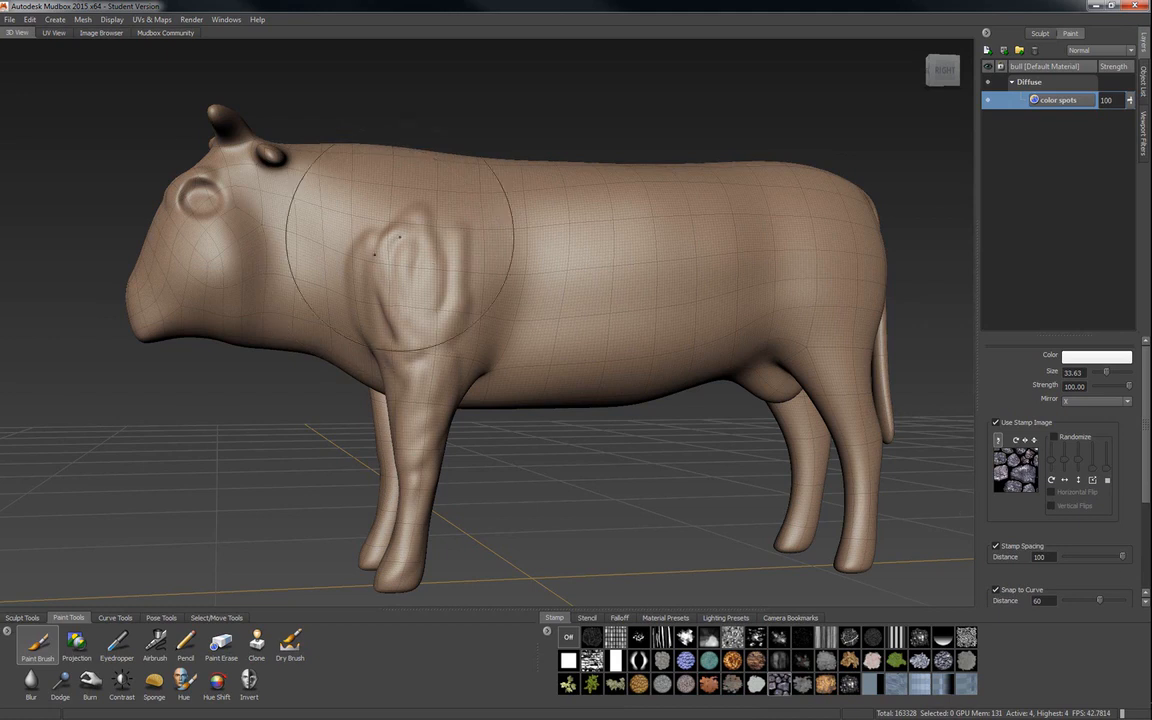
pyautogui.moveTo(467, 260)
pyautogui.mouseDown()
pyautogui.moveTo(615, 240)
pyautogui.moveTo(750, 250)
pyautogui.moveTo(640, 310)
pyautogui.moveTo(480, 330)
pyautogui.mouseUp()
pyautogui.moveTo(429, 361)
pyautogui.mouseDown()
pyautogui.moveTo(300, 250)
pyautogui.moveTo(175, 215)
pyautogui.mouseUp()
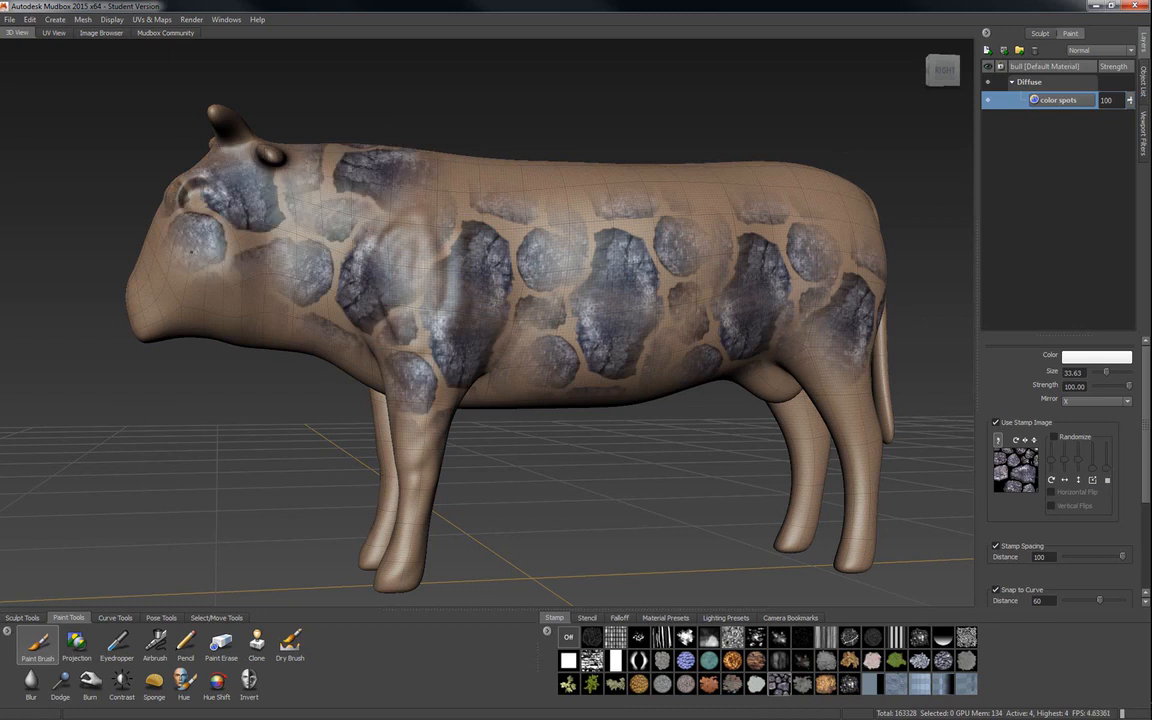
# Extend the cobblestone stamp pattern over the bull's muzzle, belly, legs and back.
pyautogui.moveTo(150, 265)
pyautogui.mouseDown()
pyautogui.moveTo(365, 380)
pyautogui.moveTo(375, 520)
pyautogui.moveTo(575, 320)
pyautogui.moveTo(720, 330)
pyautogui.mouseUp()
pyautogui.moveTo(870, 480); pyautogui.dragTo(853, 500)
pyautogui.moveTo(760, 480)
pyautogui.mouseDown()
pyautogui.moveTo(770, 215)
pyautogui.moveTo(610, 175)
pyautogui.moveTo(480, 175)
pyautogui.moveTo(600, 190)
pyautogui.mouseUp()
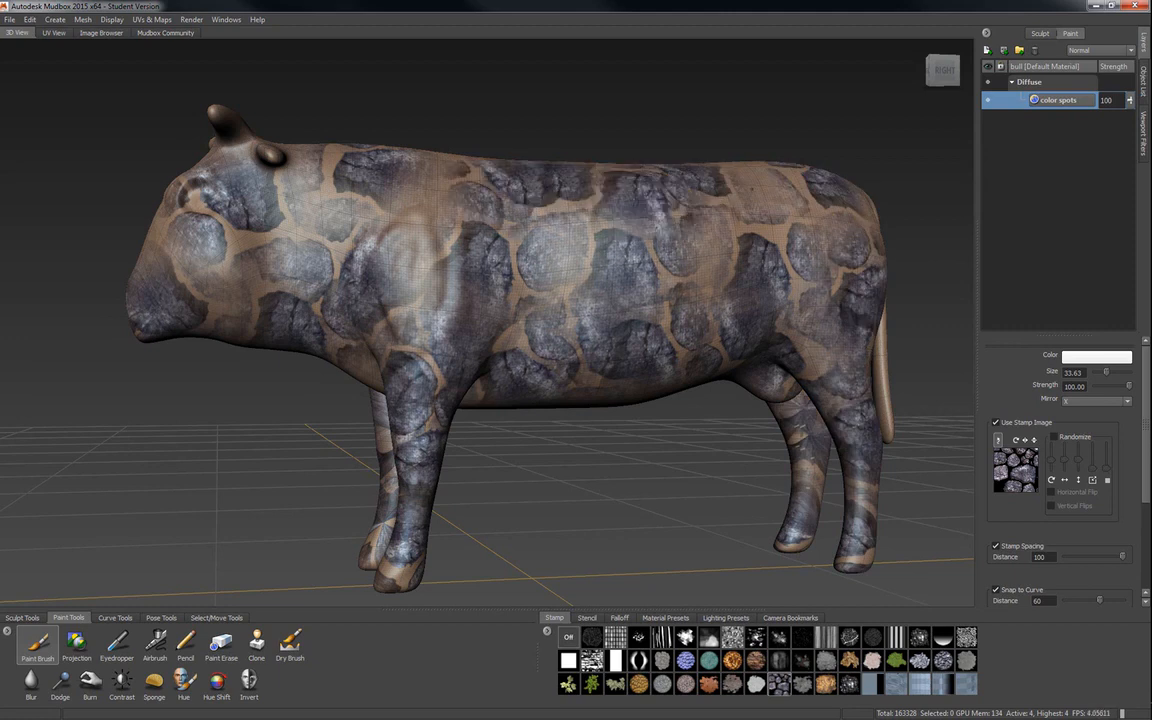
pyautogui.moveTo(752, 188); pyautogui.dragTo(705, 190)
pyautogui.moveTo(450, 230)
pyautogui.keyDown('alt'); pyautogui.mouseDown()
pyautogui.moveTo(600, 320)
pyautogui.moveTo(740, 330)
pyautogui.mouseUp(); pyautogui.keyUp('alt')
pyautogui.keyDown('alt'); pyautogui.moveTo(570, 310); pyautogui.dragTo(380, 215); pyautogui.keyUp('alt')
# Examine how the painted spots lie on the bull's whole UV layout, and return to the 3D model.
pyautogui.click(54, 34)
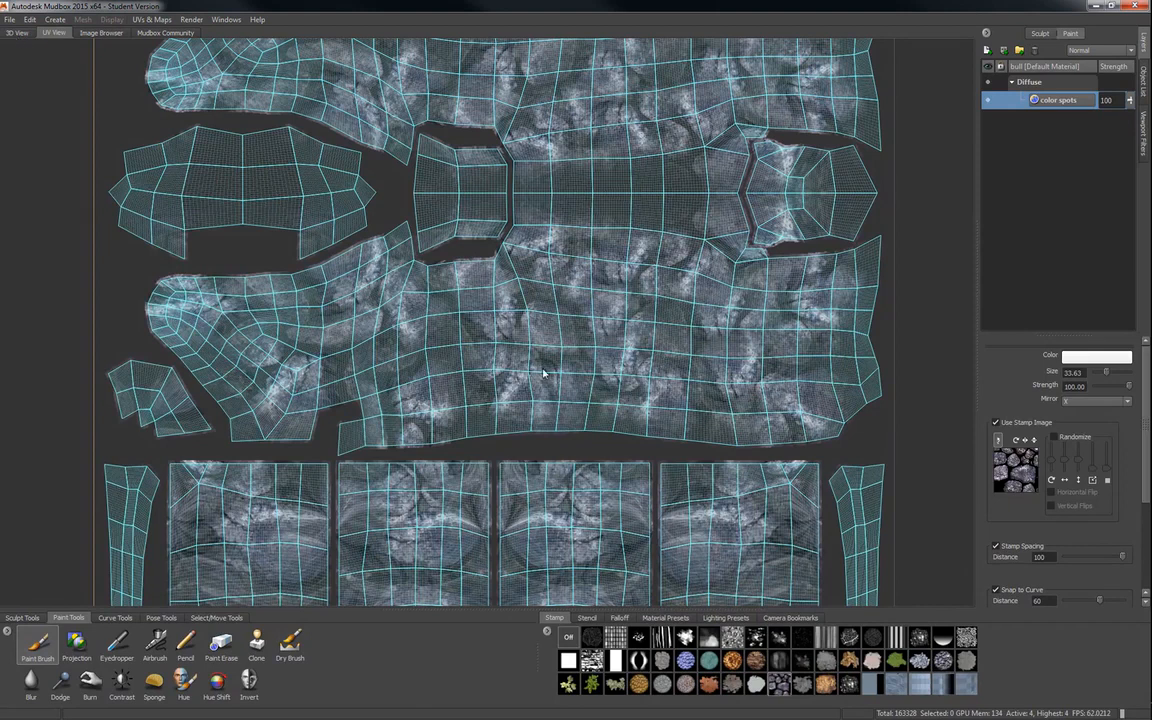
pyautogui.press('f')
pyautogui.click(19, 33)
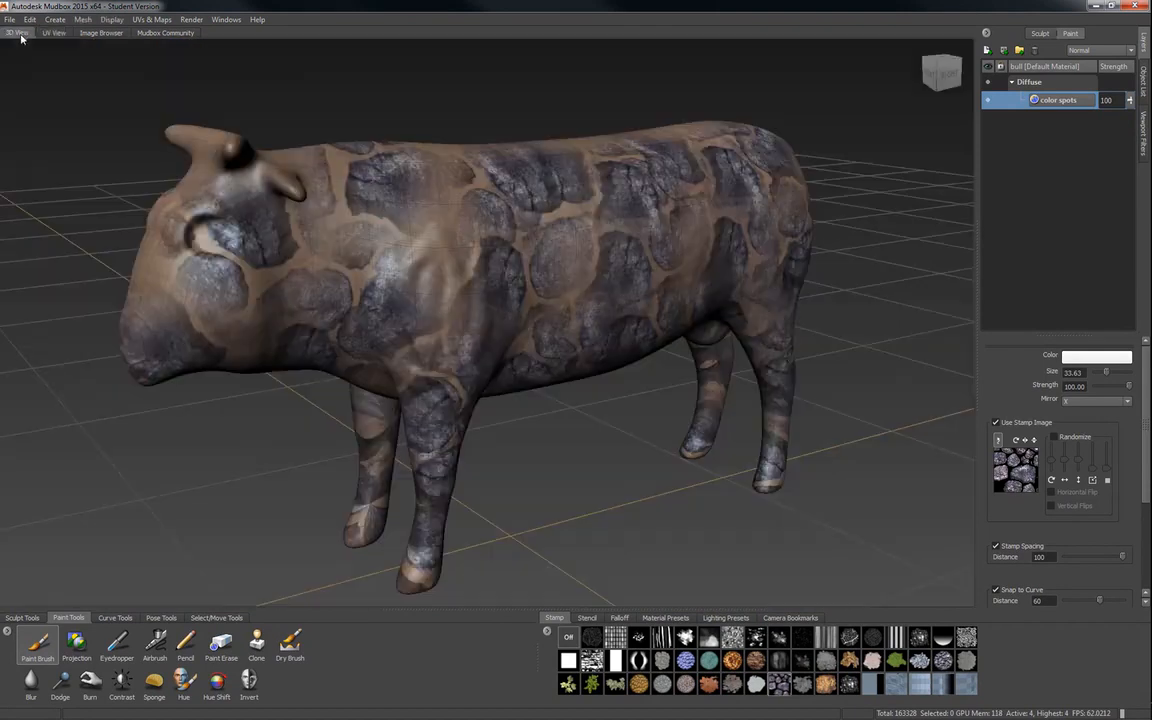
pyautogui.moveTo(430, 258)
pyautogui.keyDown('alt'); pyautogui.mouseDown()
pyautogui.moveTo(475, 235)
pyautogui.moveTo(508, 288)
pyautogui.mouseUp(); pyautogui.keyUp('alt')
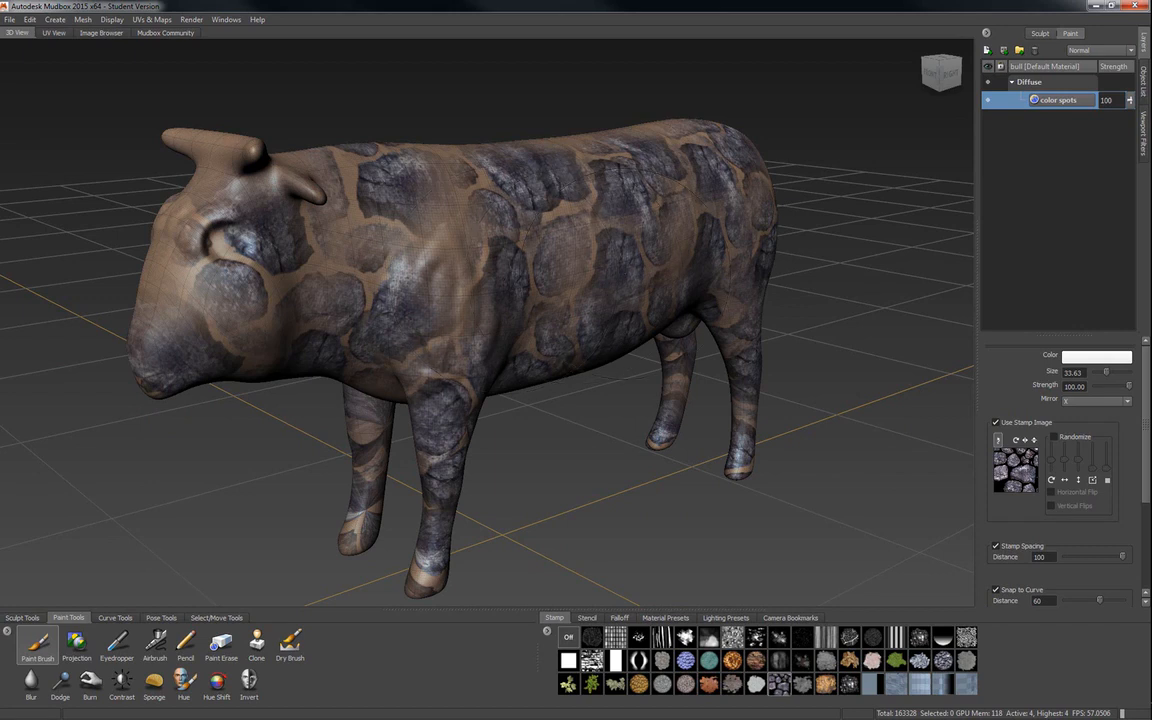
# Create a 1024 PNG Diffuse paint layer named "cow color" and place it beneath color spots.
pyautogui.click(987, 50)
pyautogui.click(587, 329)
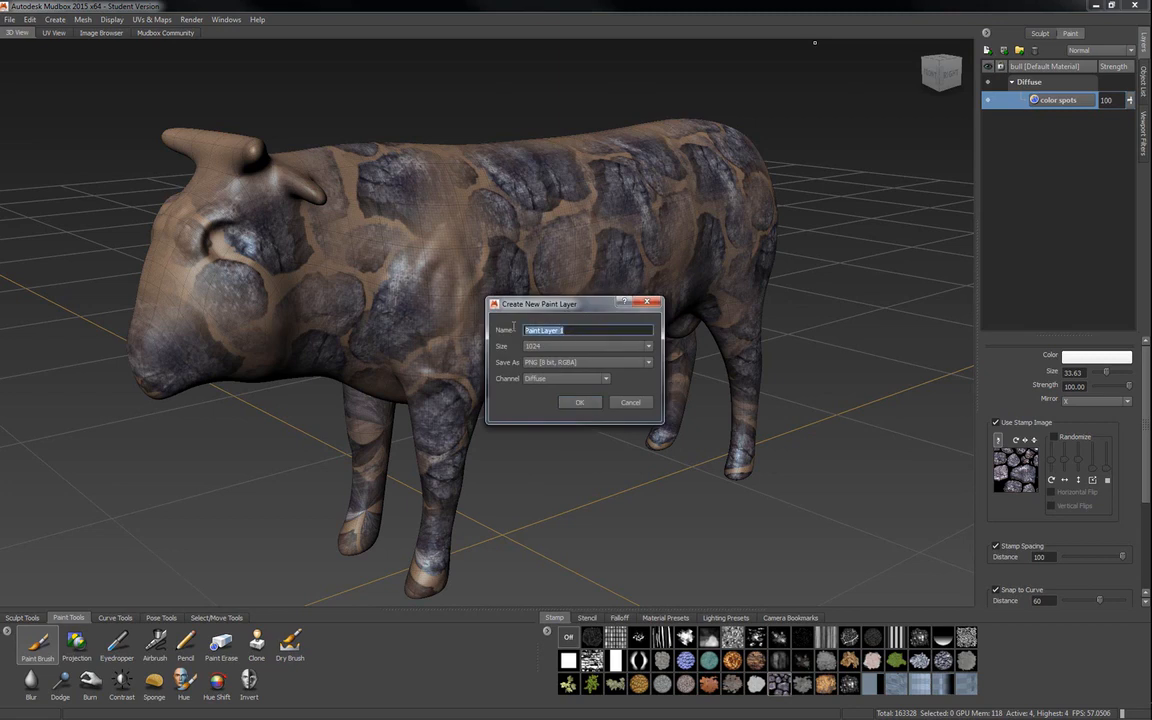
pyautogui.write('cow color')
pyautogui.click(579, 402)
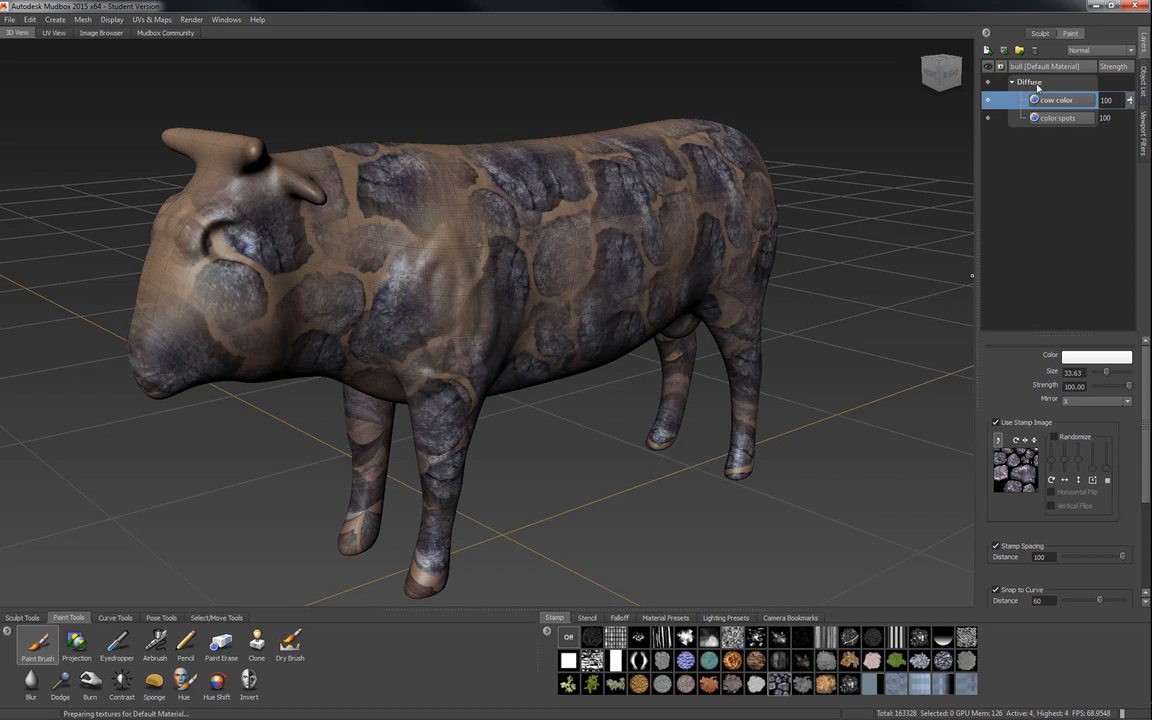
pyautogui.moveTo(1061, 100); pyautogui.dragTo(1051, 128)
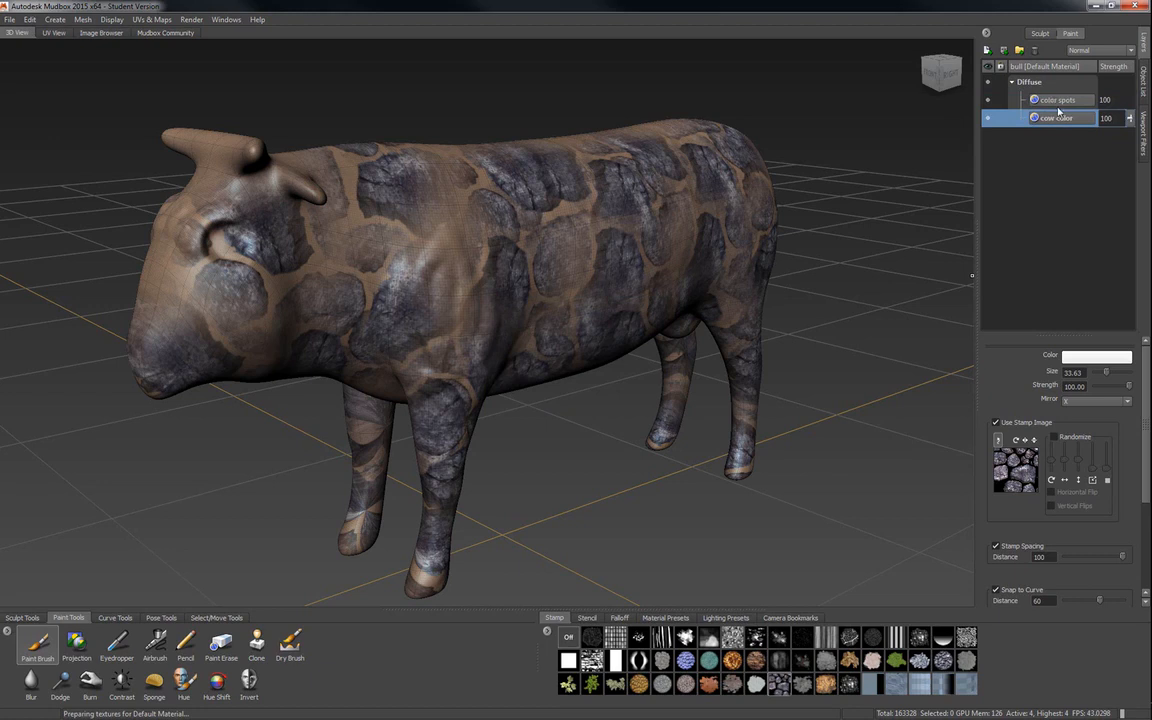
pyautogui.moveTo(1048, 112)
# Turn the stamp off and paint solid white on the cow color layer over the bull's head, flank and legs.
pyautogui.click(569, 637)
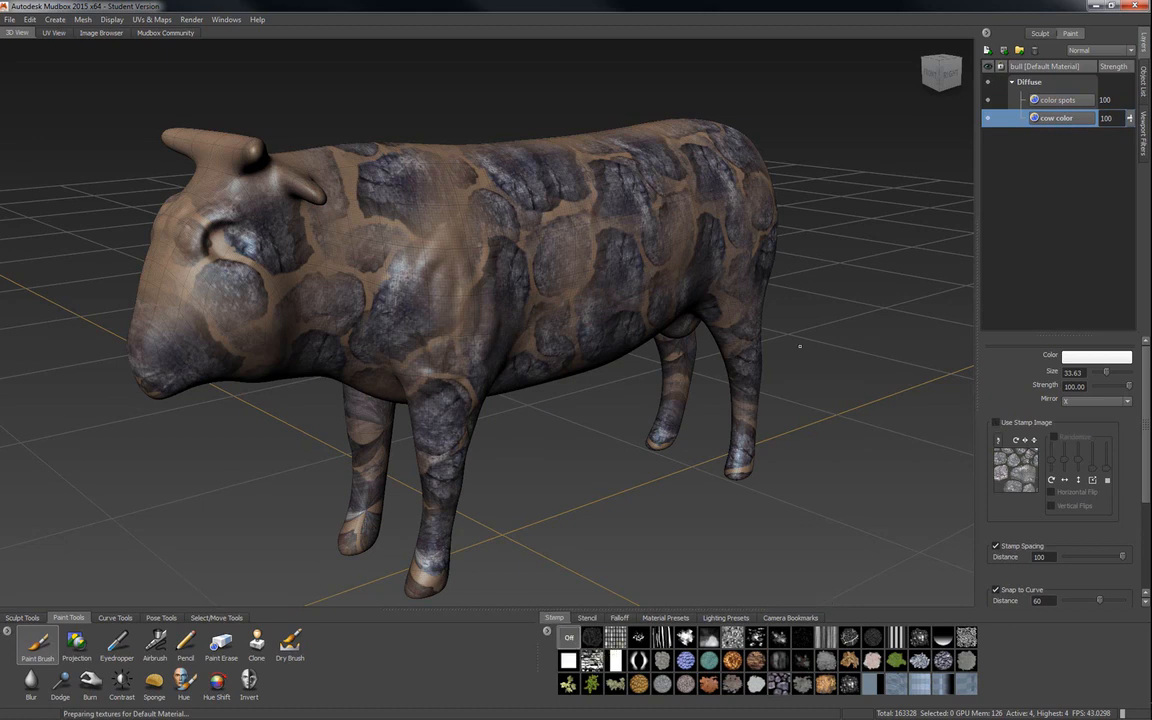
pyautogui.moveTo(345, 228)
pyautogui.mouseDown()
pyautogui.moveTo(530, 205)
pyautogui.moveTo(260, 225)
pyautogui.moveTo(200, 190)
pyautogui.mouseUp()
pyautogui.moveTo(205, 300)
pyautogui.mouseDown()
pyautogui.moveTo(395, 330)
pyautogui.moveTo(430, 370)
pyautogui.mouseUp()
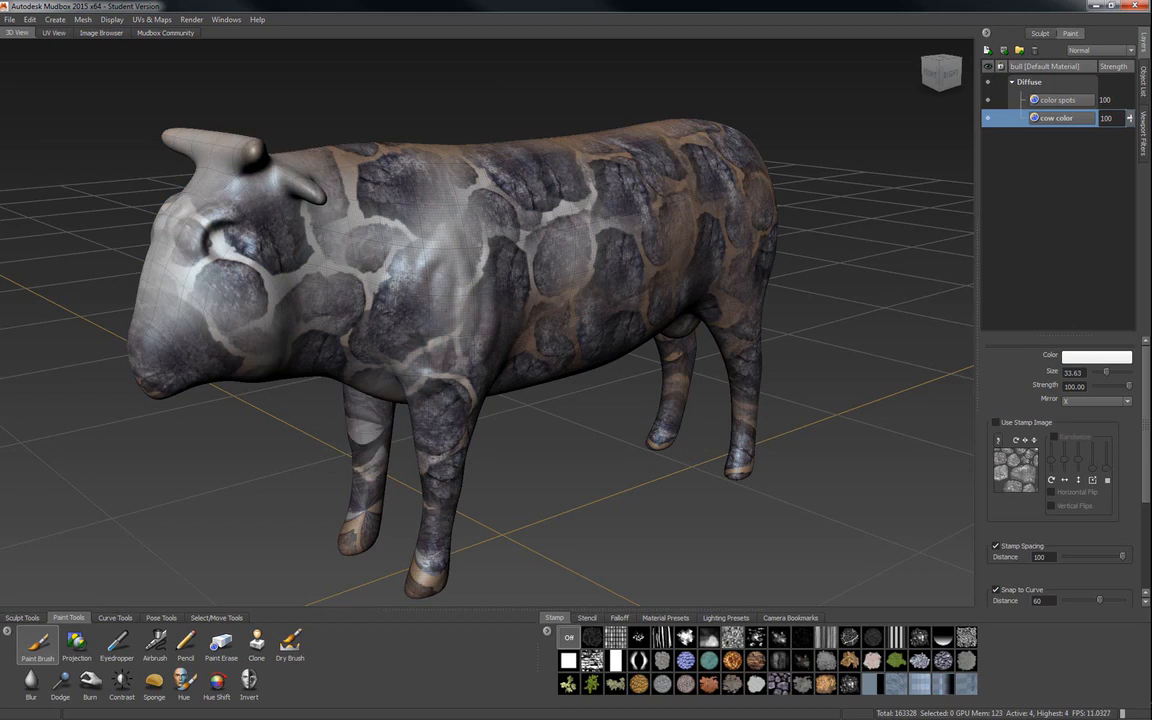
pyautogui.moveTo(430, 570); pyautogui.dragTo(362, 520)
pyautogui.moveTo(505, 310); pyautogui.dragTo(715, 265)
pyautogui.moveTo(665, 378); pyautogui.dragTo(686, 390)
pyautogui.moveTo(695, 225)
pyautogui.mouseDown()
pyautogui.moveTo(605, 160)
pyautogui.moveTo(660, 145)
pyautogui.mouseUp()
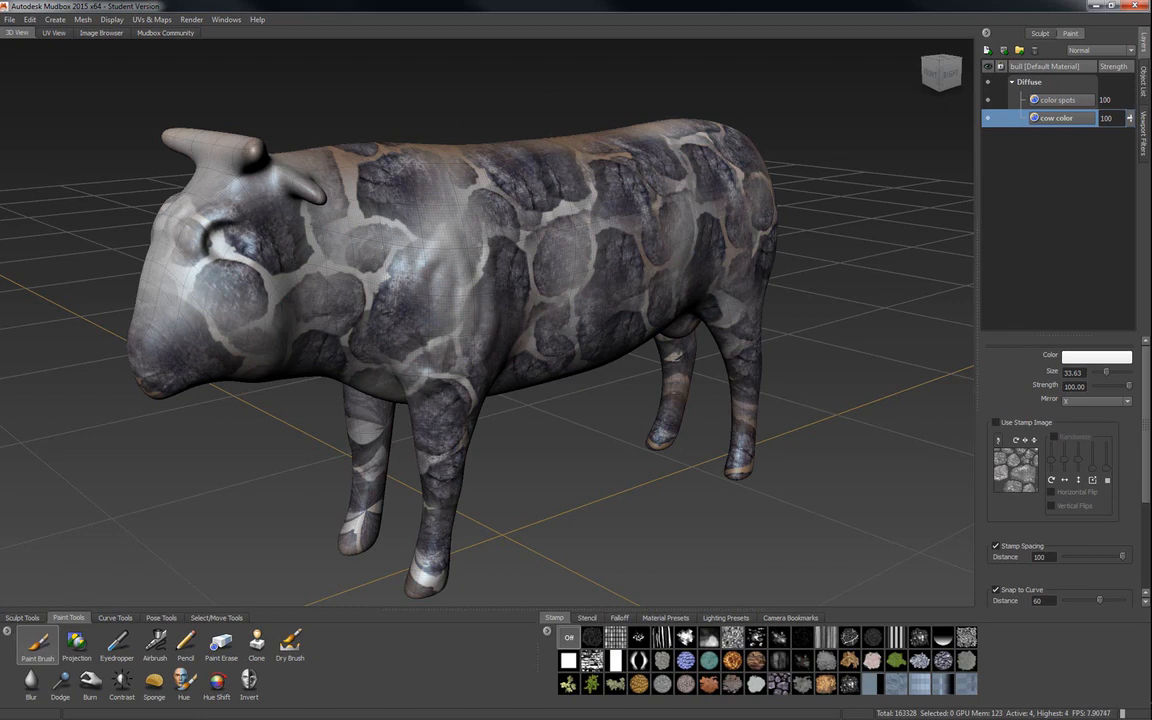
# Continue the white base coat over the bull's back, horns and hind legs.
pyautogui.moveTo(560, 146); pyautogui.dragTo(410, 150)
pyautogui.keyDown('alt'); pyautogui.moveTo(420, 215); pyautogui.dragTo(400, 445); pyautogui.keyUp('alt')
pyautogui.moveTo(240, 300)
pyautogui.mouseDown()
pyautogui.moveTo(570, 212)
pyautogui.moveTo(700, 132)
pyautogui.moveTo(890, 75)
pyautogui.mouseUp()
pyautogui.moveTo(150, 262); pyautogui.dragTo(222, 322)
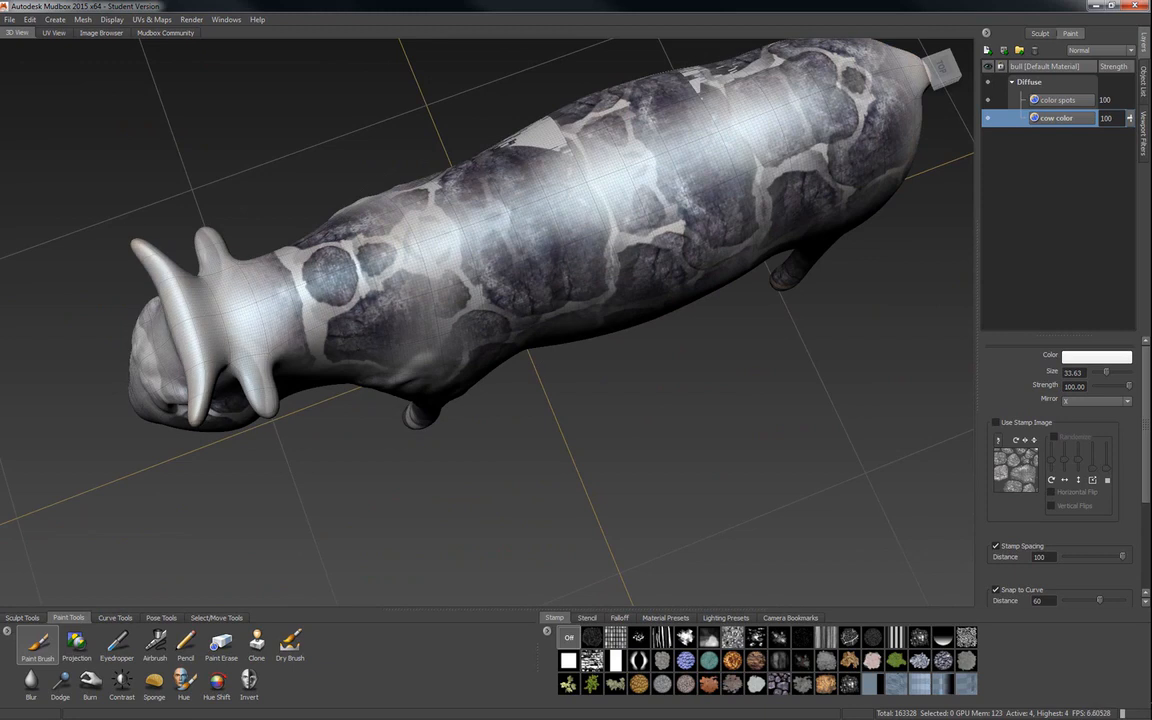
pyautogui.keyDown('alt'); pyautogui.moveTo(681, 391); pyautogui.dragTo(650, 252); pyautogui.keyUp('alt')
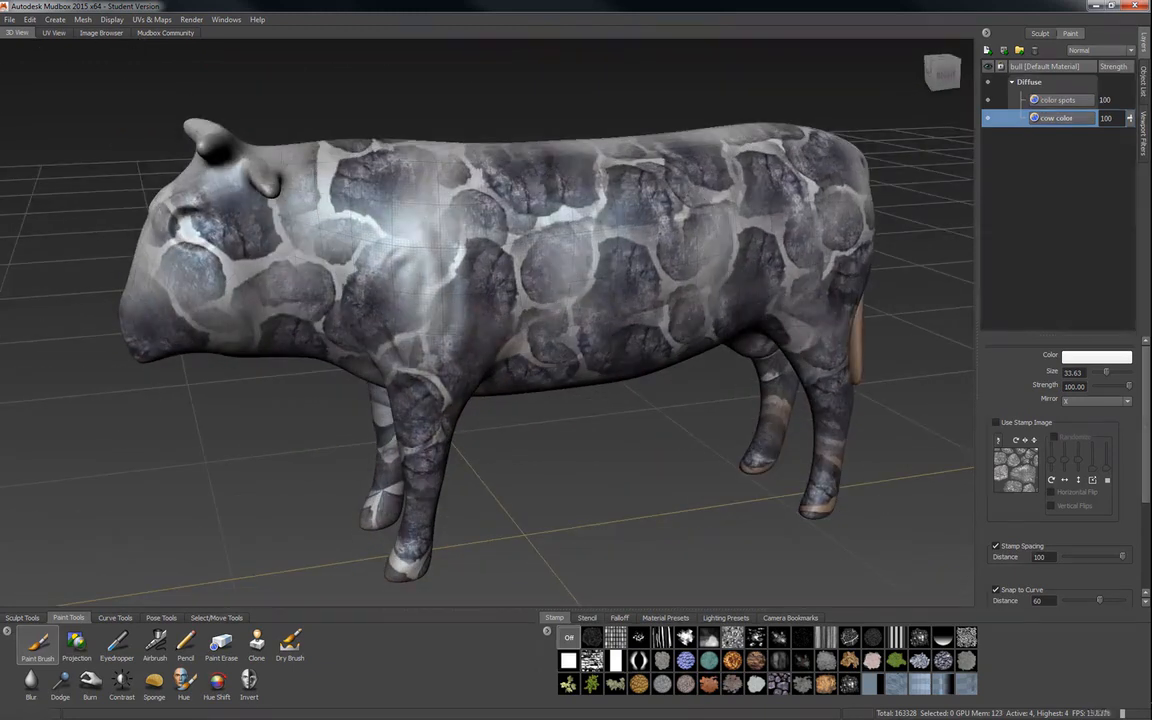
pyautogui.moveTo(836, 400); pyautogui.dragTo(823, 507)
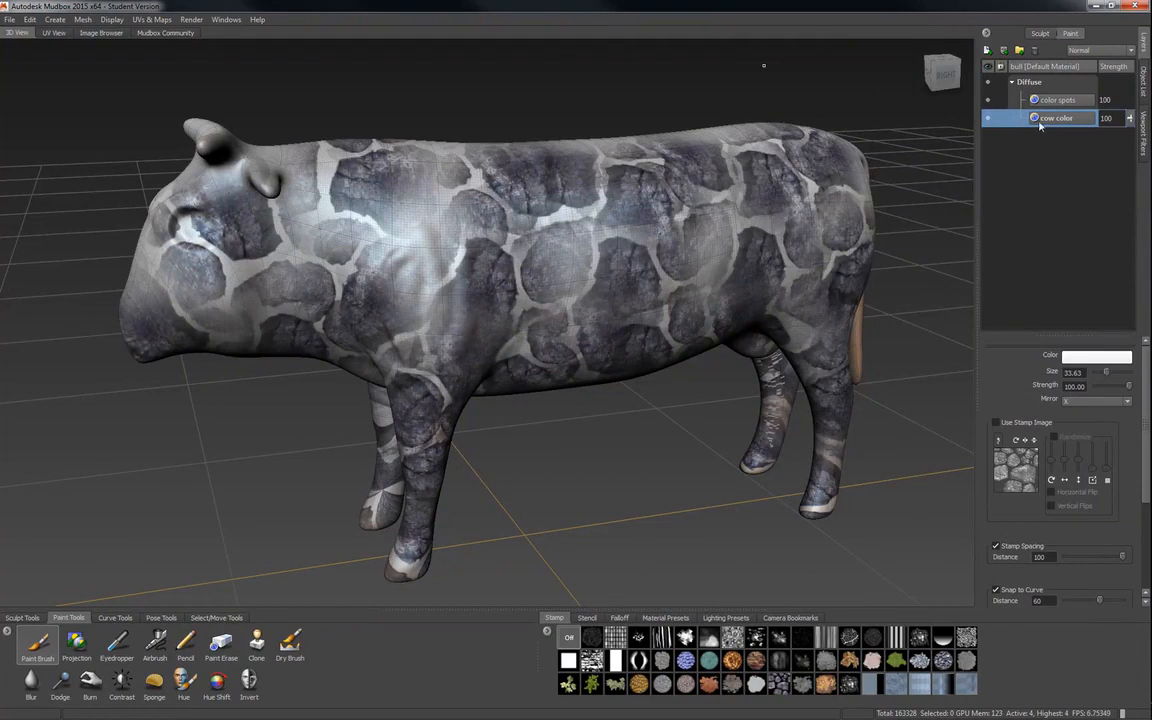
# With cow color moved above color spots, paint the bare patches on the bull's underside white and return the layer beneath color spots.
pyautogui.moveTo(1053, 120); pyautogui.dragTo(1052, 100)
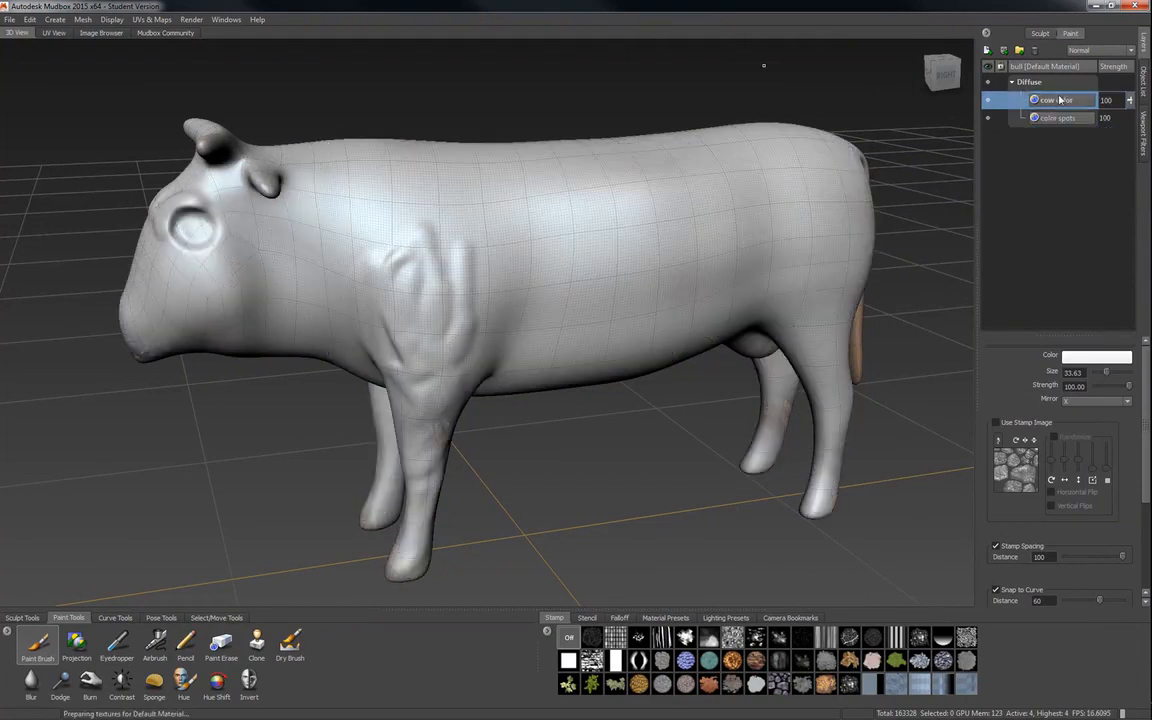
pyautogui.keyDown('alt'); pyautogui.moveTo(596, 257); pyautogui.dragTo(496, 345); pyautogui.keyUp('alt')
pyautogui.moveTo(348, 340)
pyautogui.mouseDown()
pyautogui.moveTo(440, 334)
pyautogui.moveTo(444, 390)
pyautogui.mouseUp()
pyautogui.moveTo(474, 224)
pyautogui.keyDown('alt'); pyautogui.mouseDown()
pyautogui.moveTo(245, 222)
pyautogui.moveTo(195, 163)
pyautogui.mouseUp(); pyautogui.keyUp('alt')
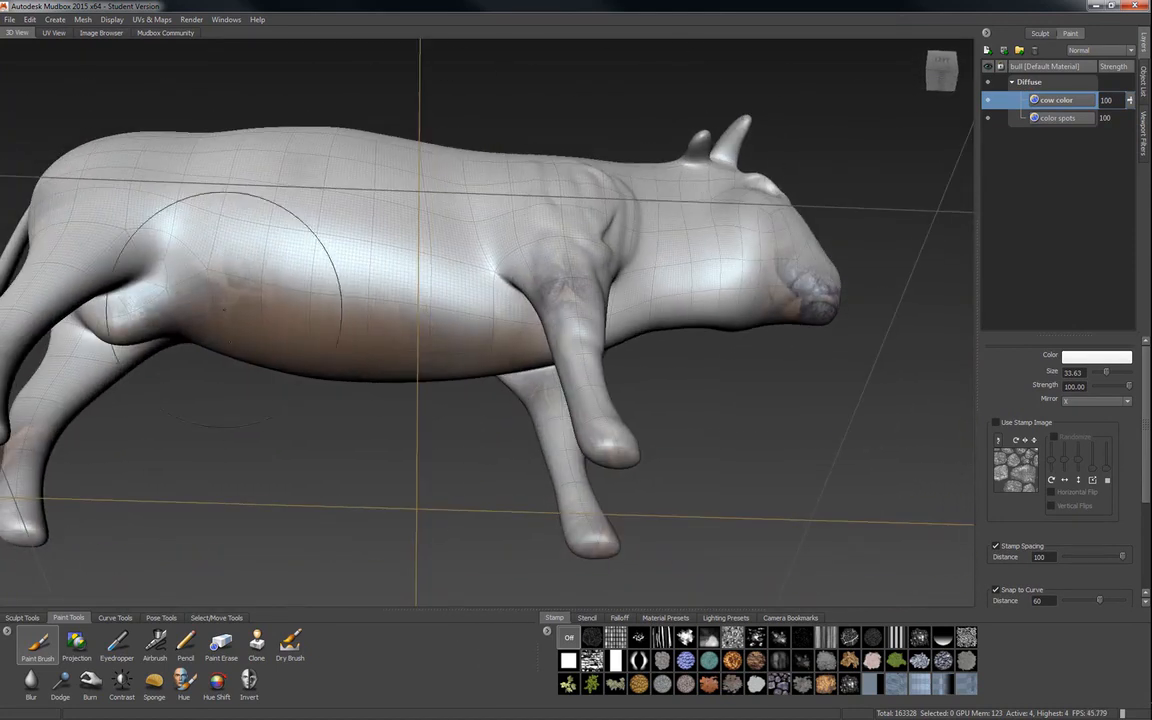
pyautogui.moveTo(232, 303); pyautogui.dragTo(400, 285)
pyautogui.moveTo(446, 329)
pyautogui.mouseDown()
pyautogui.moveTo(565, 295)
pyautogui.moveTo(740, 272)
pyautogui.moveTo(769, 285)
pyautogui.moveTo(762, 262)
pyautogui.moveTo(451, 350)
pyautogui.mouseUp()
pyautogui.keyDown('alt'); pyautogui.moveTo(452, 351); pyautogui.dragTo(509, 341, button='middle'); pyautogui.keyUp('alt')
pyautogui.keyDown('alt'); pyautogui.moveTo(557, 326); pyautogui.dragTo(599, 333); pyautogui.keyUp('alt')
pyautogui.moveTo(1069, 100); pyautogui.dragTo(1055, 130)
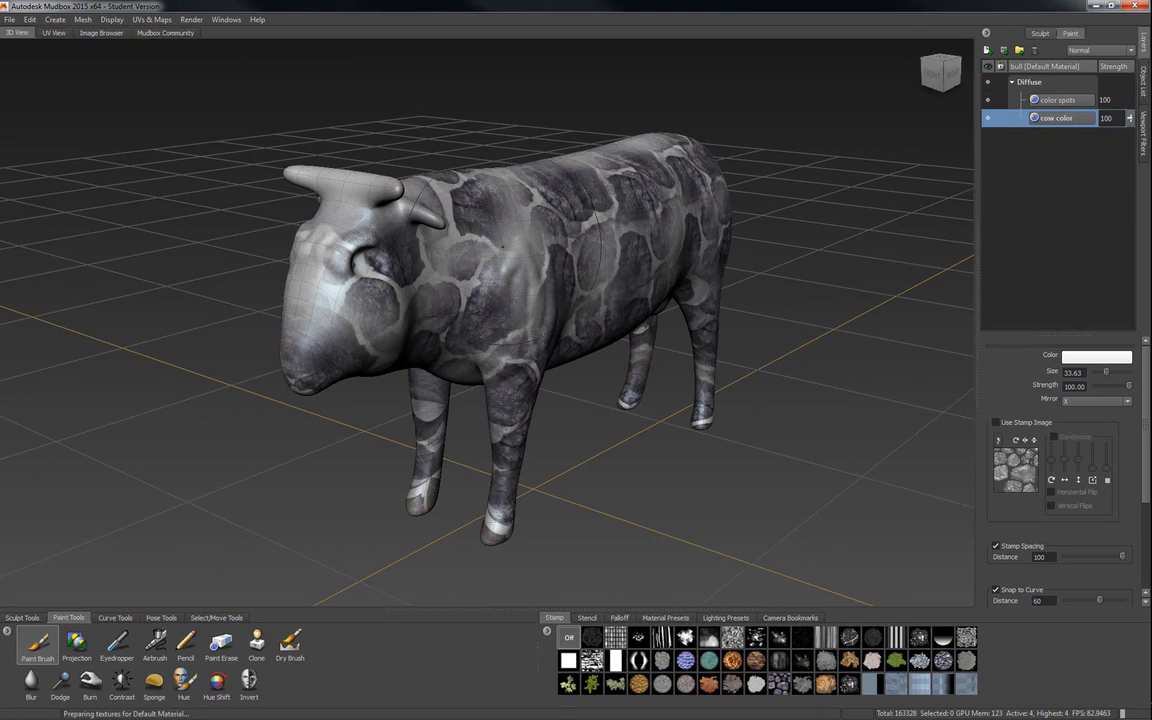
# Compare the color spots and cow color layers on the UV layout, and view the combined result on the 3D bull.
pyautogui.click(54, 33)
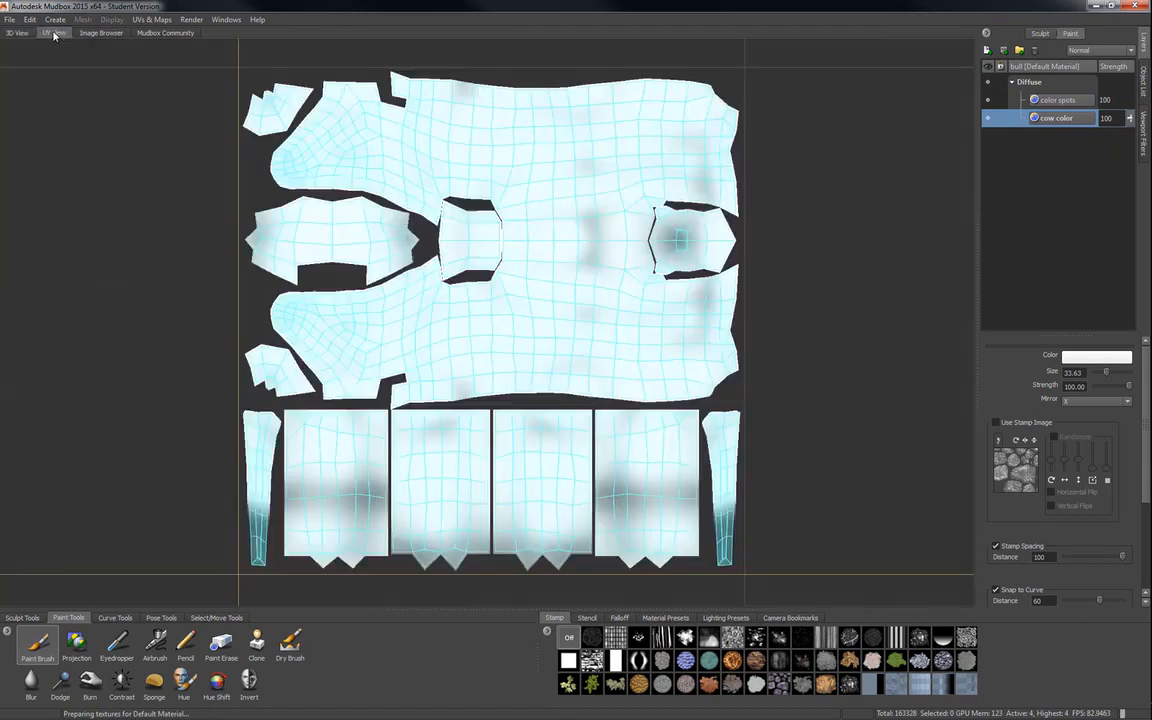
pyautogui.click(1054, 101)
pyautogui.click(1060, 120)
pyautogui.click(1058, 106)
pyautogui.click(1057, 120)
pyautogui.click(1060, 102)
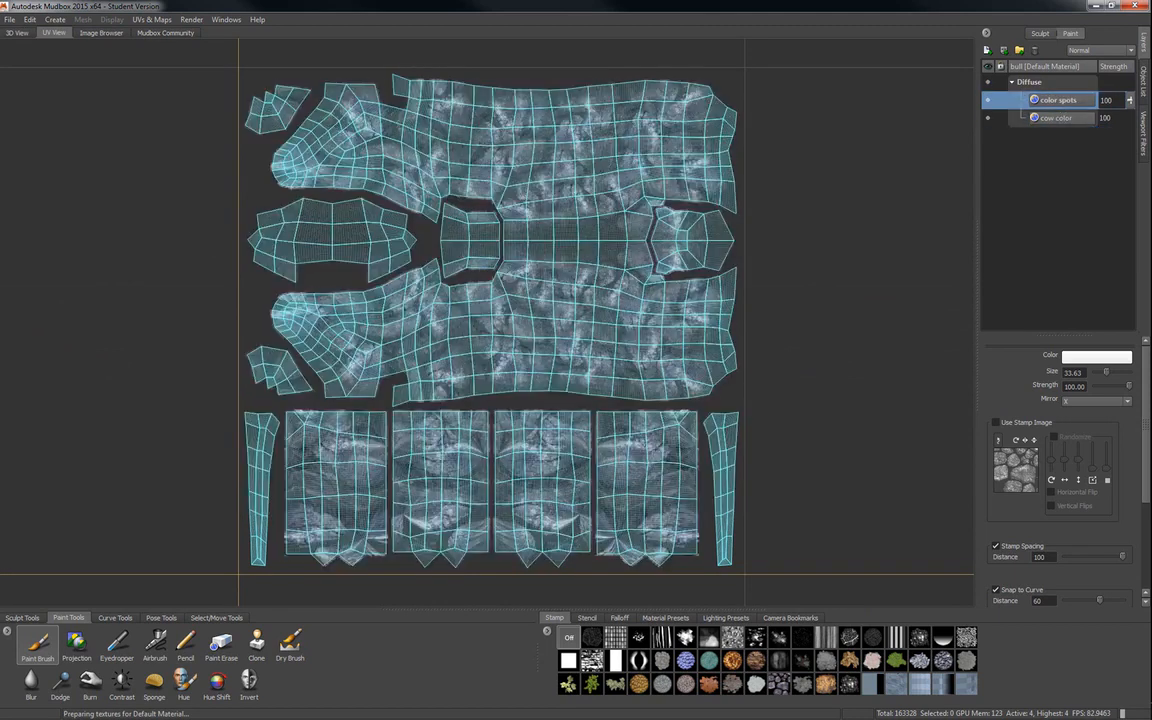
pyautogui.click(18, 33)
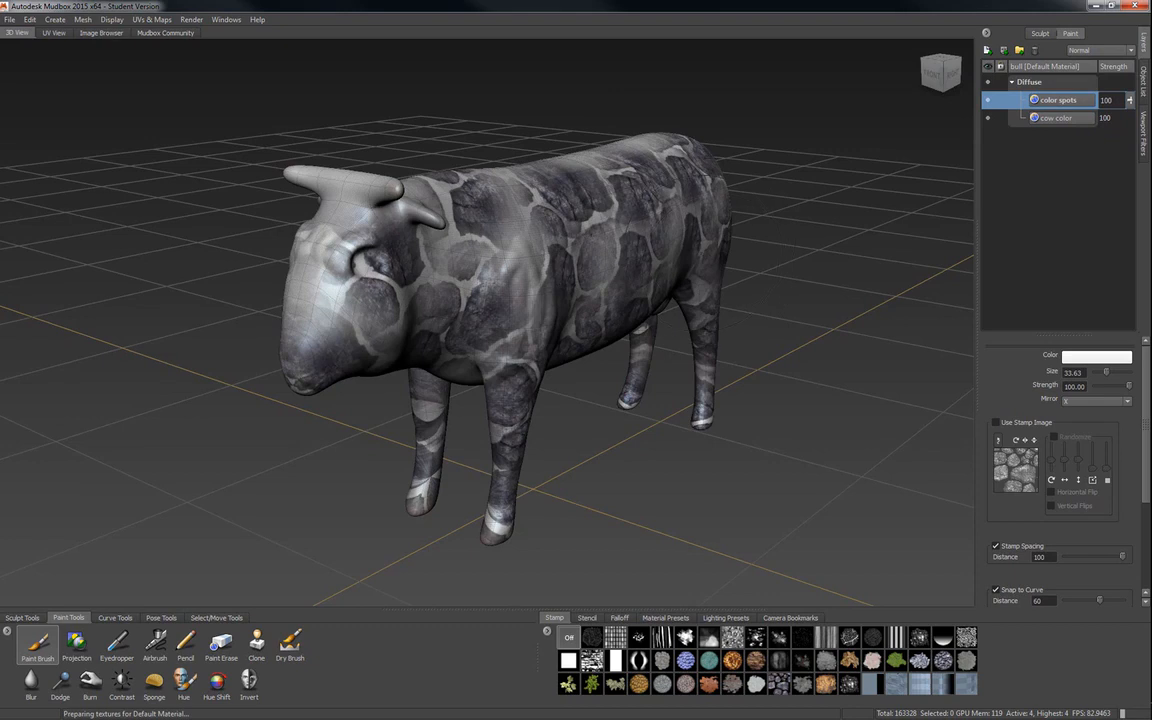
pyautogui.keyDown('alt'); pyautogui.moveTo(766, 301); pyautogui.dragTo(690, 272); pyautogui.keyUp('alt')
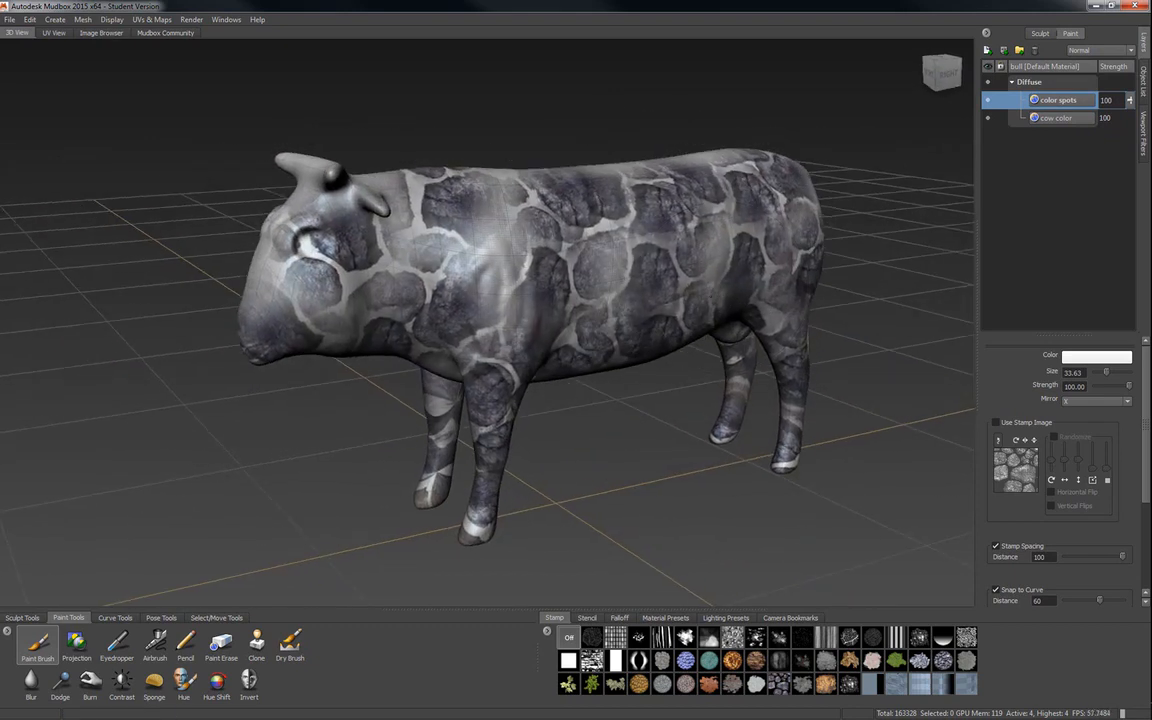
# Toggle the color spots layer's visibility and add a new Diffuse paint layer named face detail.
pyautogui.click(988, 101)
pyautogui.click(988, 101)
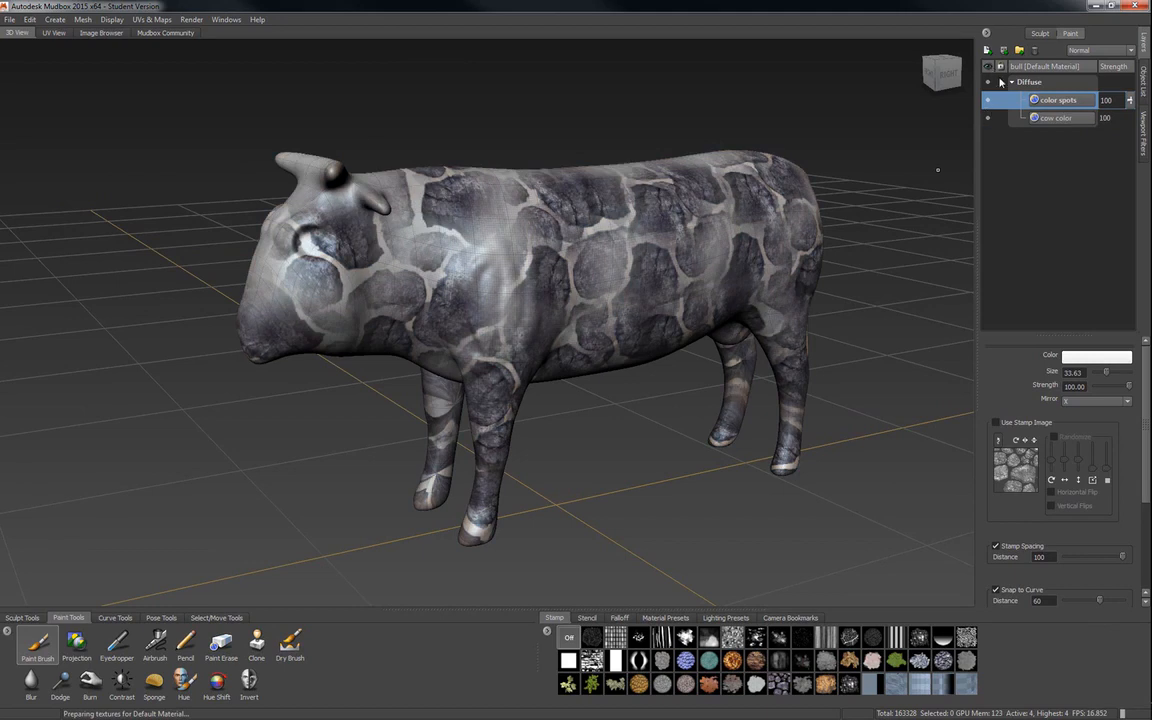
pyautogui.keyDown('alt'); pyautogui.moveTo(575, 153); pyautogui.dragTo(212, 296); pyautogui.keyUp('alt')
pyautogui.keyDown('alt'); pyautogui.moveTo(620, 195); pyautogui.dragTo(492, 223, button='middle'); pyautogui.keyUp('alt')
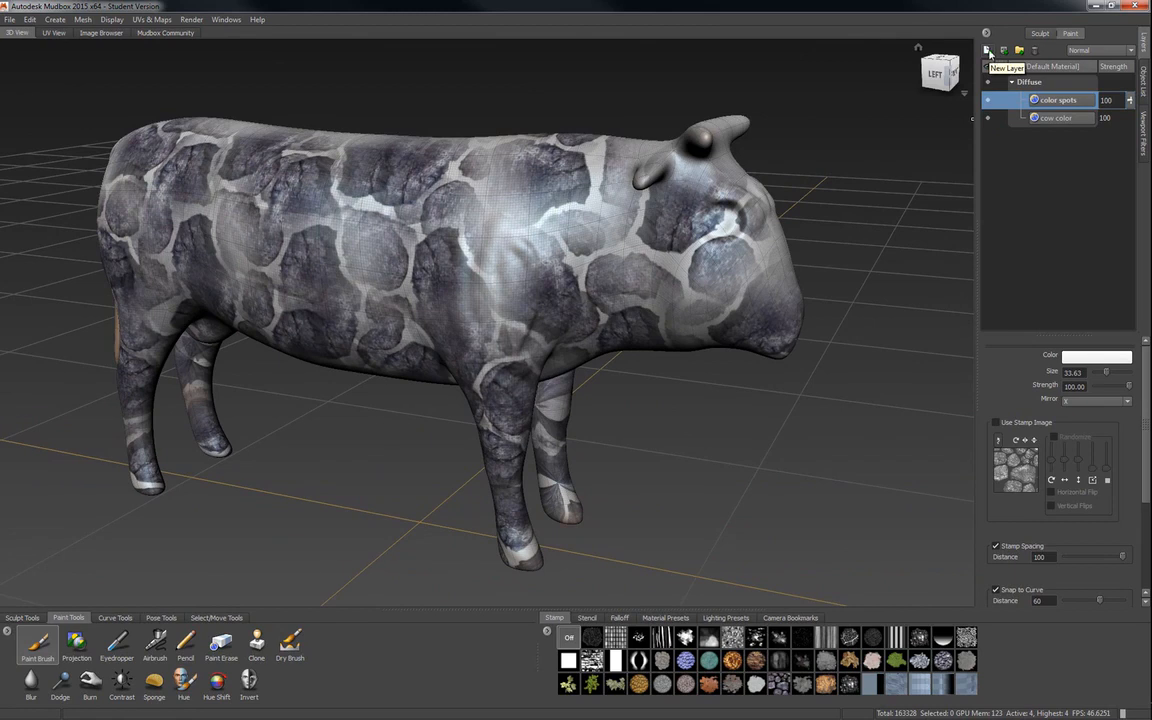
pyautogui.click(988, 51)
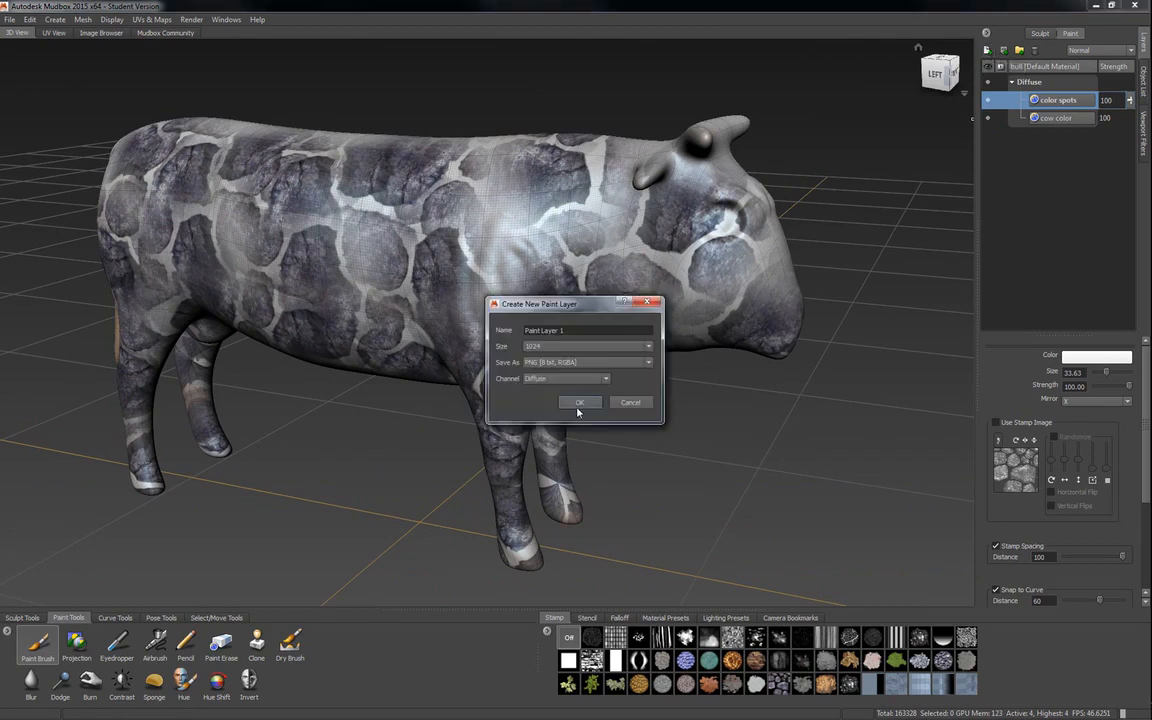
pyautogui.tripleClick(565, 333)
pyautogui.write('fa')
pyautogui.click(579, 402)
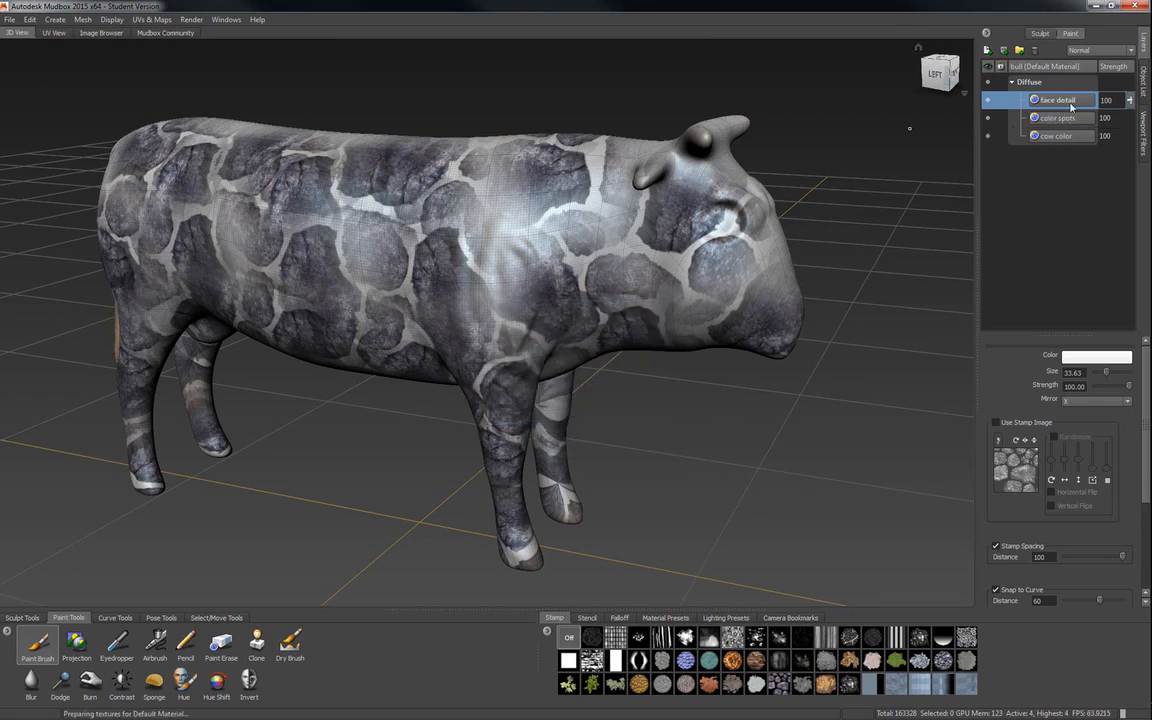
# Reduce the brush size to 4.44 and paint white over the bull's eye on the face detail layer.
pyautogui.keyDown('alt'); pyautogui.moveTo(765, 230); pyautogui.dragTo(938, 245, button='right'); pyautogui.keyUp('alt')
pyautogui.keyDown('alt'); pyautogui.moveTo(938, 245); pyautogui.dragTo(621, 300, button='middle'); pyautogui.keyUp('alt')
pyautogui.keyDown('alt'); pyautogui.moveTo(621, 300); pyautogui.dragTo(682, 303, button='right'); pyautogui.keyUp('alt')
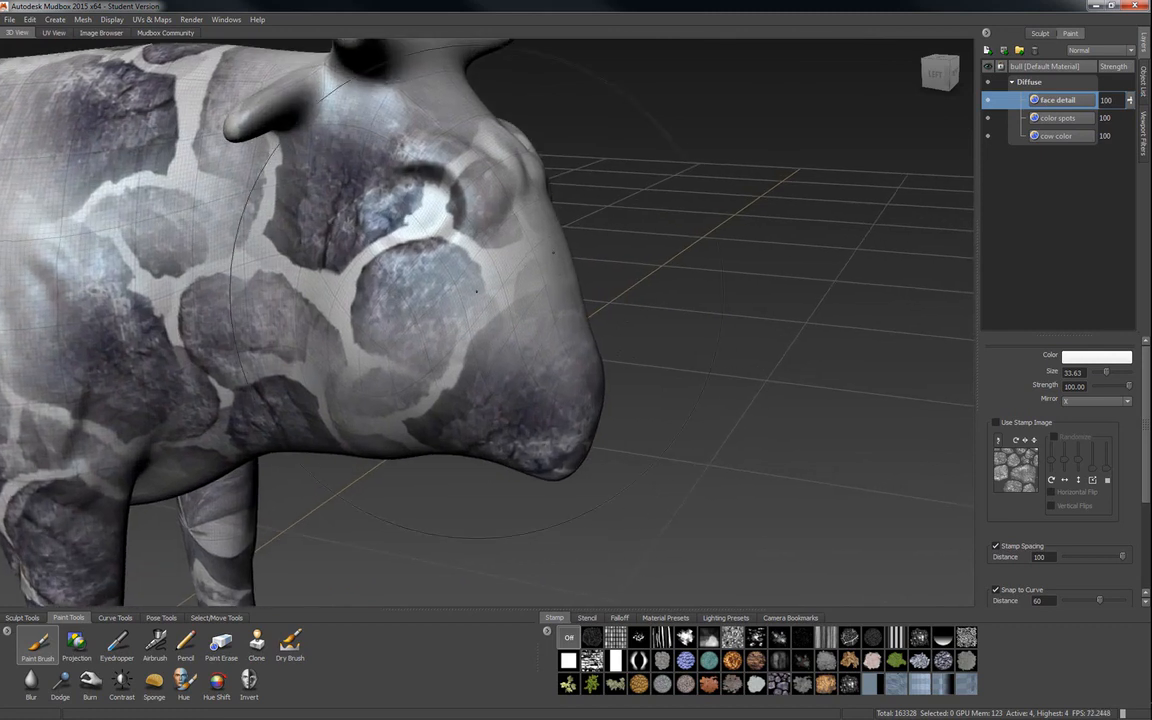
pyautogui.moveTo(431, 281); pyautogui.dragTo(298, 281)
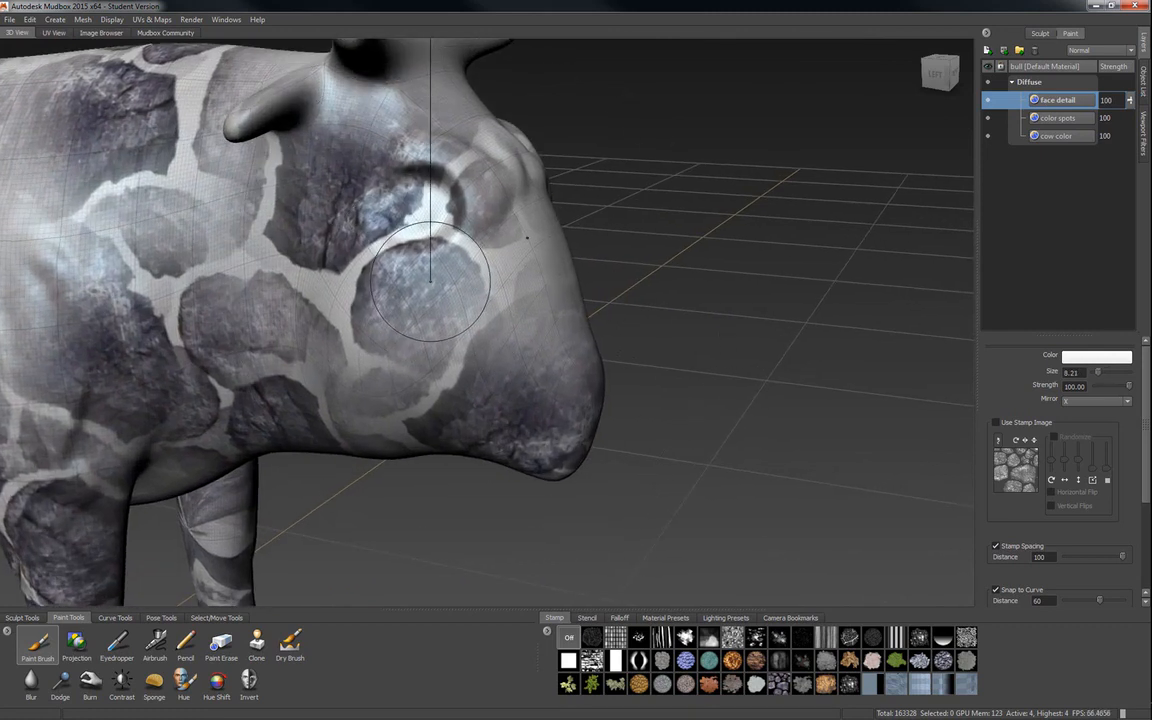
pyautogui.moveTo(424, 262); pyautogui.dragTo(401, 262)
pyautogui.keyDown('alt'); pyautogui.moveTo(488, 287); pyautogui.dragTo(591, 405, button='middle'); pyautogui.keyUp('alt')
pyautogui.moveTo(592, 358)
pyautogui.keyDown('alt'); pyautogui.mouseDown()
pyautogui.moveTo(543, 365)
pyautogui.moveTo(578, 369)
pyautogui.mouseUp(); pyautogui.keyUp('alt')
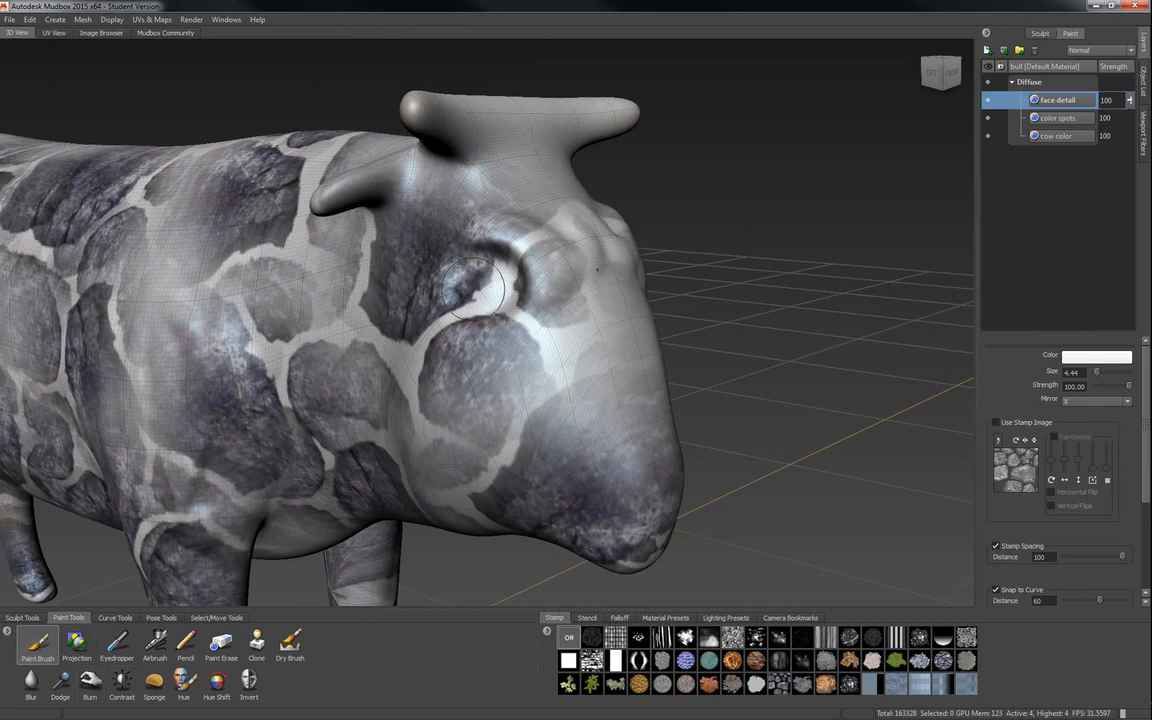
pyautogui.moveTo(445, 262); pyautogui.dragTo(486, 288)
# Set the brush color to blue and paint the bull's eyes and nostrils on the face detail layer.
pyautogui.click(1097, 356)
pyautogui.click(832, 395)
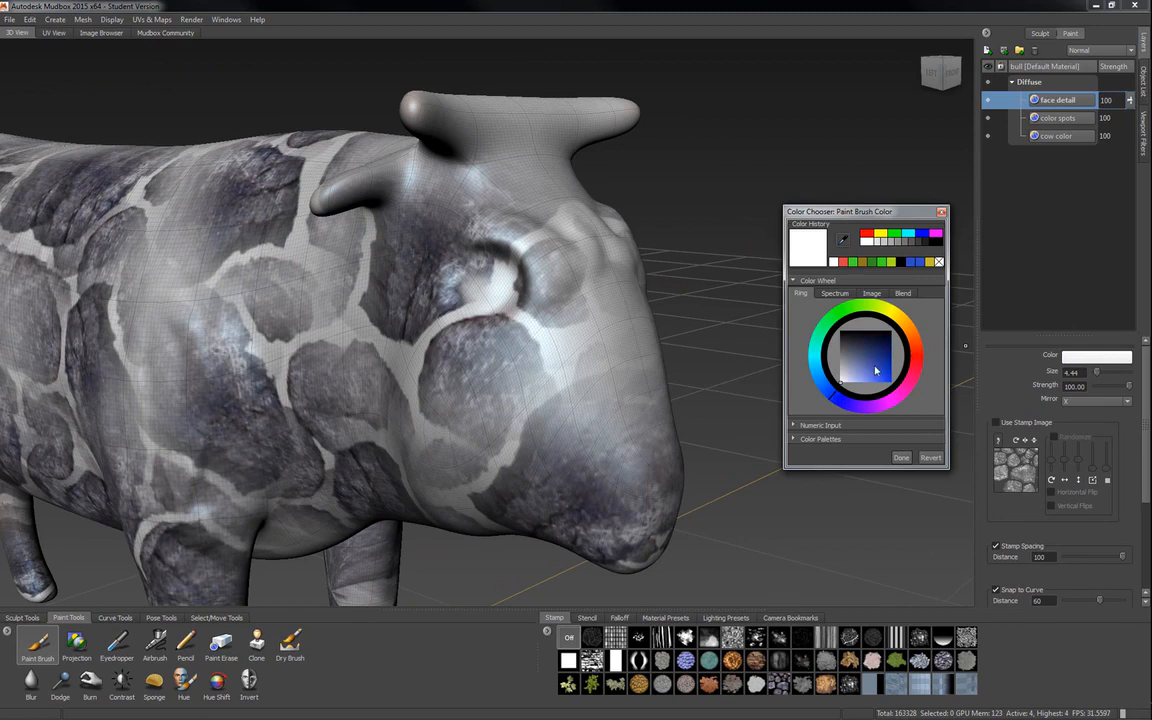
pyautogui.click(882, 371)
pyautogui.moveTo(505, 288)
pyautogui.mouseDown()
pyautogui.moveTo(430, 265)
pyautogui.moveTo(455, 250)
pyautogui.moveTo(415, 280)
pyautogui.moveTo(450, 278)
pyautogui.moveTo(442, 288)
pyautogui.moveTo(462, 240)
pyautogui.moveTo(475, 265)
pyautogui.moveTo(75, 284)
pyautogui.mouseUp()
pyautogui.keyDown('alt'); pyautogui.moveTo(75, 284); pyautogui.dragTo(317, 303, button='middle'); pyautogui.keyUp('alt')
pyautogui.moveTo(353, 429); pyautogui.dragTo(360, 416)
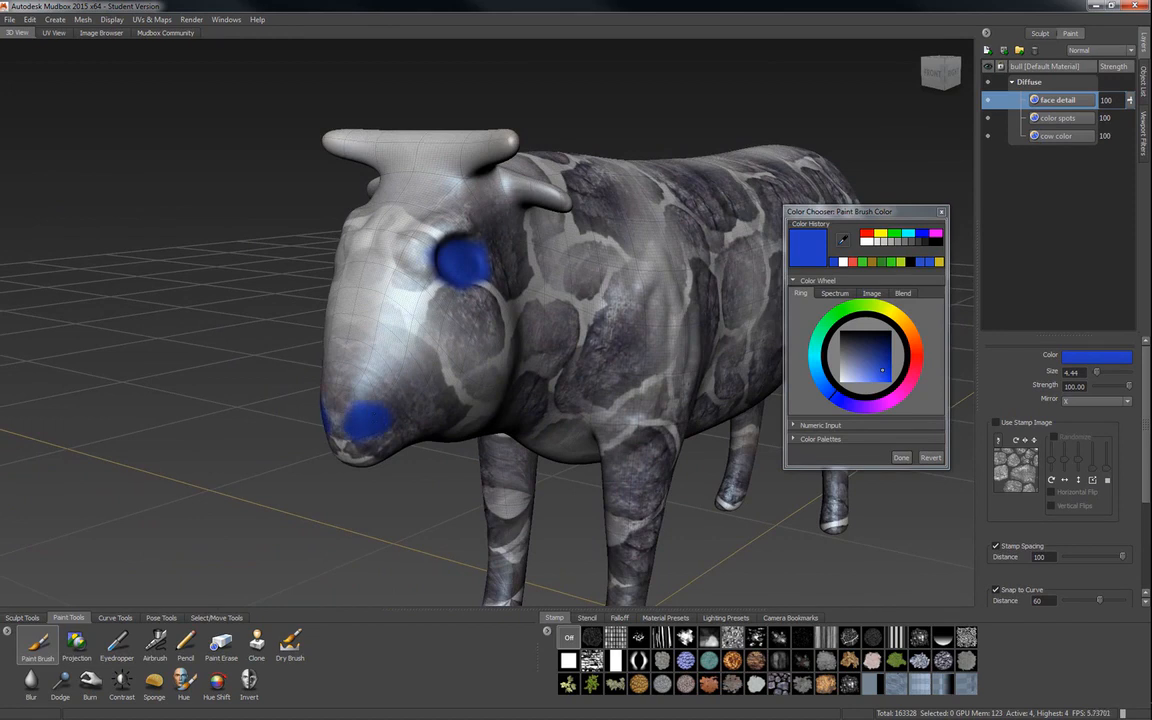
# Examine the blue face strokes on the 3D bull and the UV layout, and finish with the color chooser.
pyautogui.keyDown('alt'); pyautogui.moveTo(431, 390); pyautogui.dragTo(699, 380); pyautogui.keyUp('alt')
pyautogui.keyDown('alt'); pyautogui.moveTo(699, 380); pyautogui.dragTo(625, 380, button='right'); pyautogui.keyUp('alt')
pyautogui.keyDown('alt'); pyautogui.moveTo(500, 380); pyautogui.dragTo(620, 338, button='middle'); pyautogui.keyUp('alt')
pyautogui.keyDown('alt'); pyautogui.moveTo(560, 350); pyautogui.dragTo(663, 348); pyautogui.keyUp('alt')
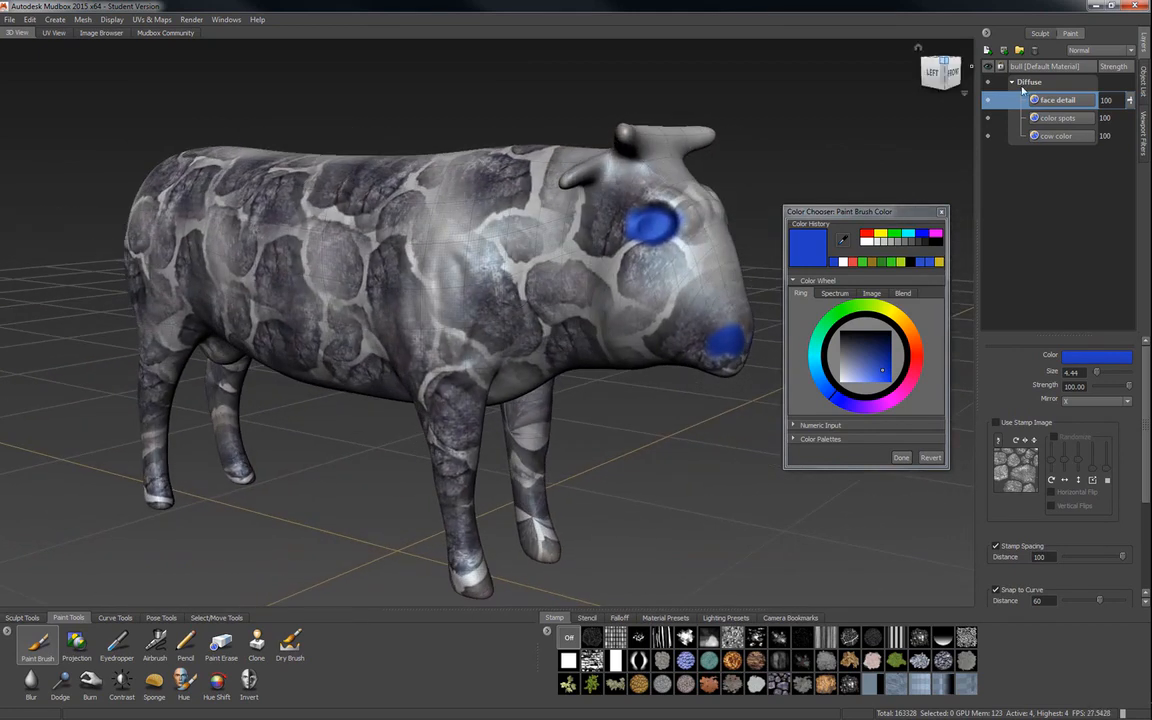
pyautogui.click(54, 33)
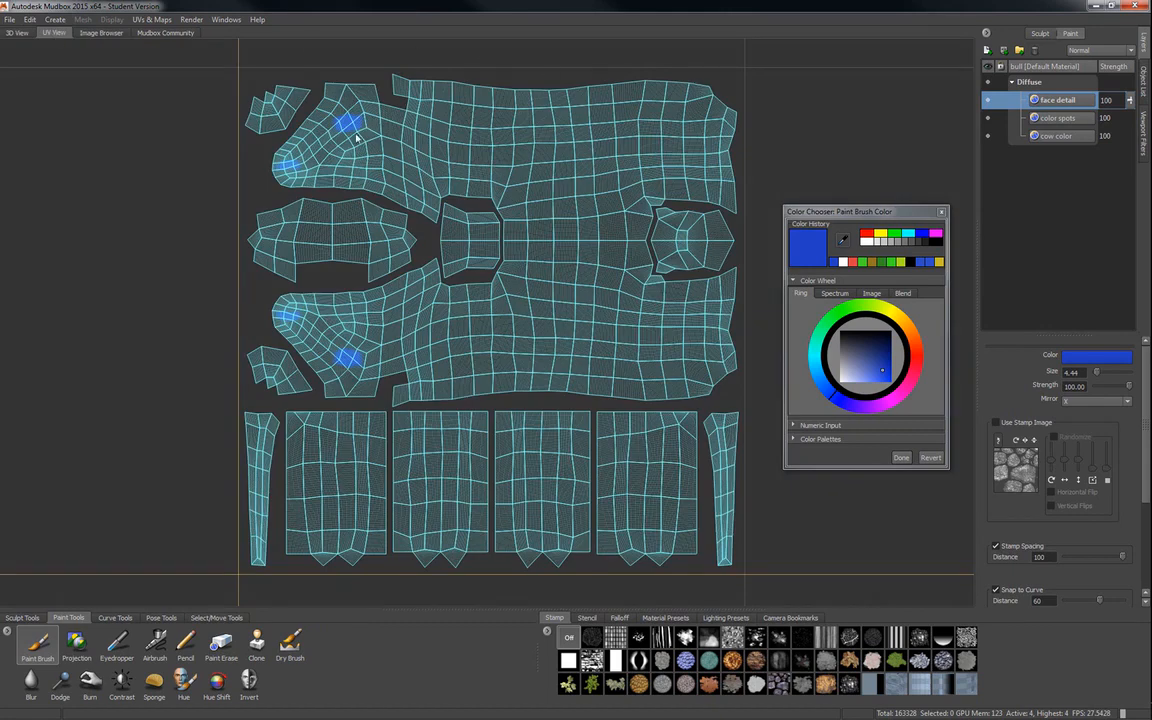
pyautogui.click(17, 33)
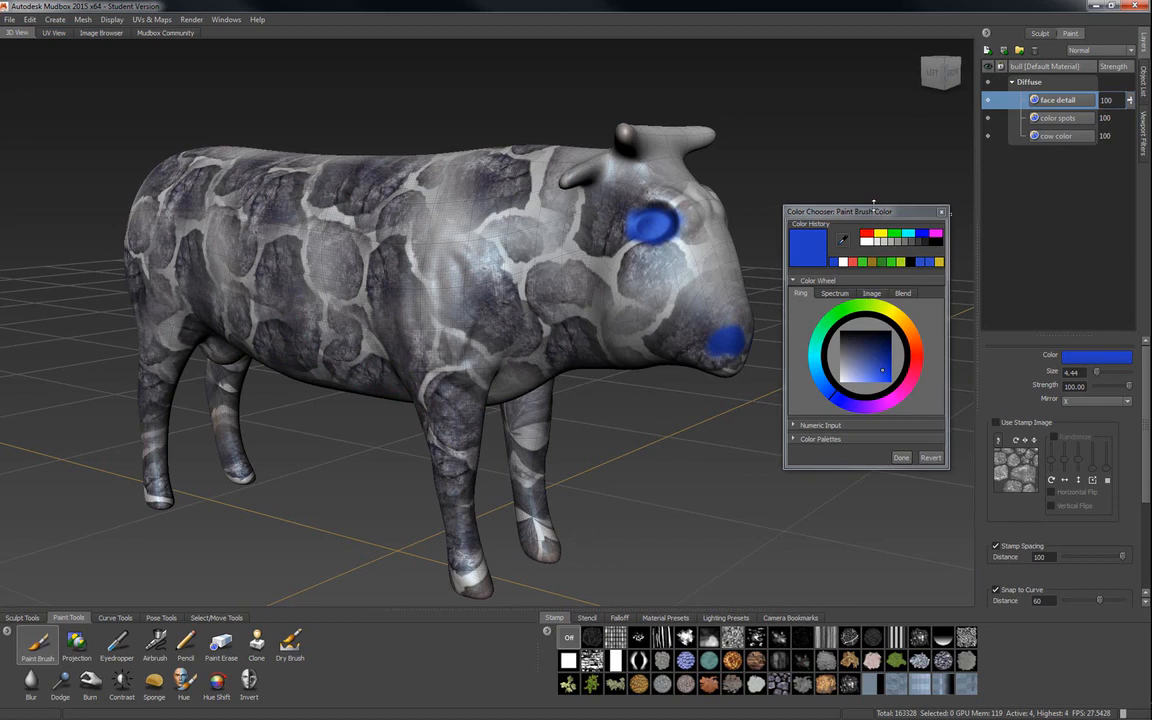
pyautogui.moveTo(866, 213); pyautogui.dragTo(866, 150)
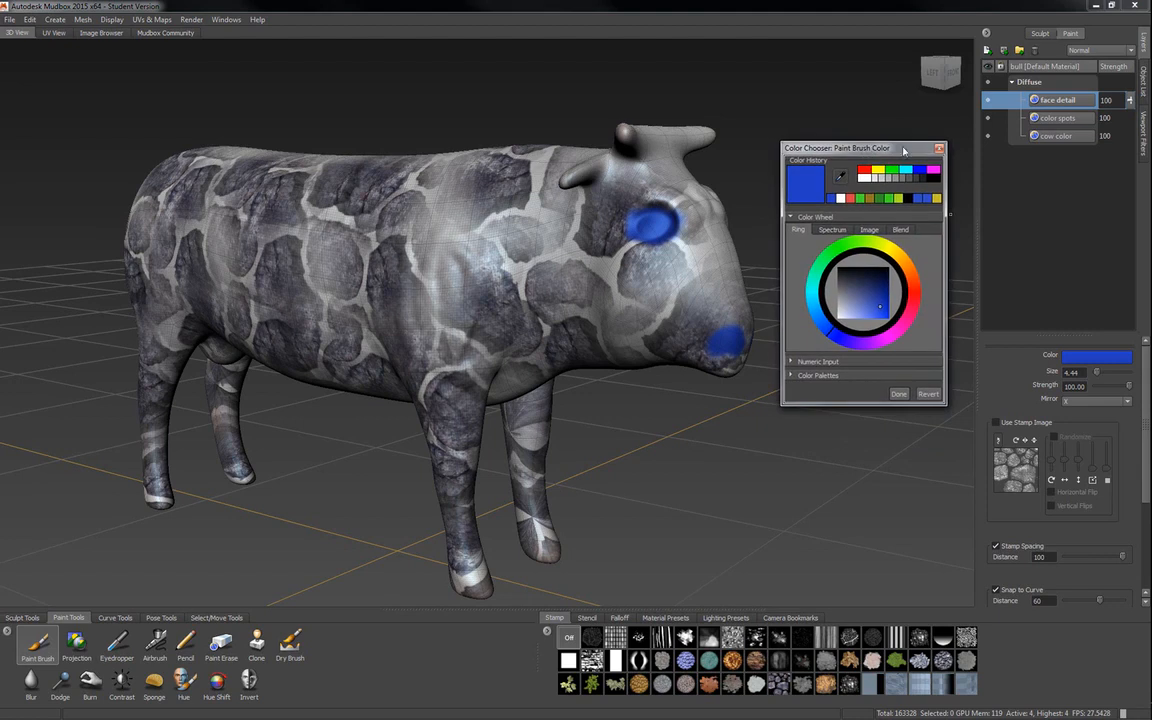
pyautogui.click(907, 395)
# Add a new 1024 paint layer in the Specular channel with the default name Paint Layer 1.
pyautogui.scroll(-5, 540, 246)
pyautogui.moveTo(540, 246)
pyautogui.keyDown('alt'); pyautogui.mouseDown()
pyautogui.moveTo(472, 285)
pyautogui.moveTo(505, 294)
pyautogui.mouseUp(); pyautogui.keyUp('alt')
pyautogui.scroll(3, 682, 299)
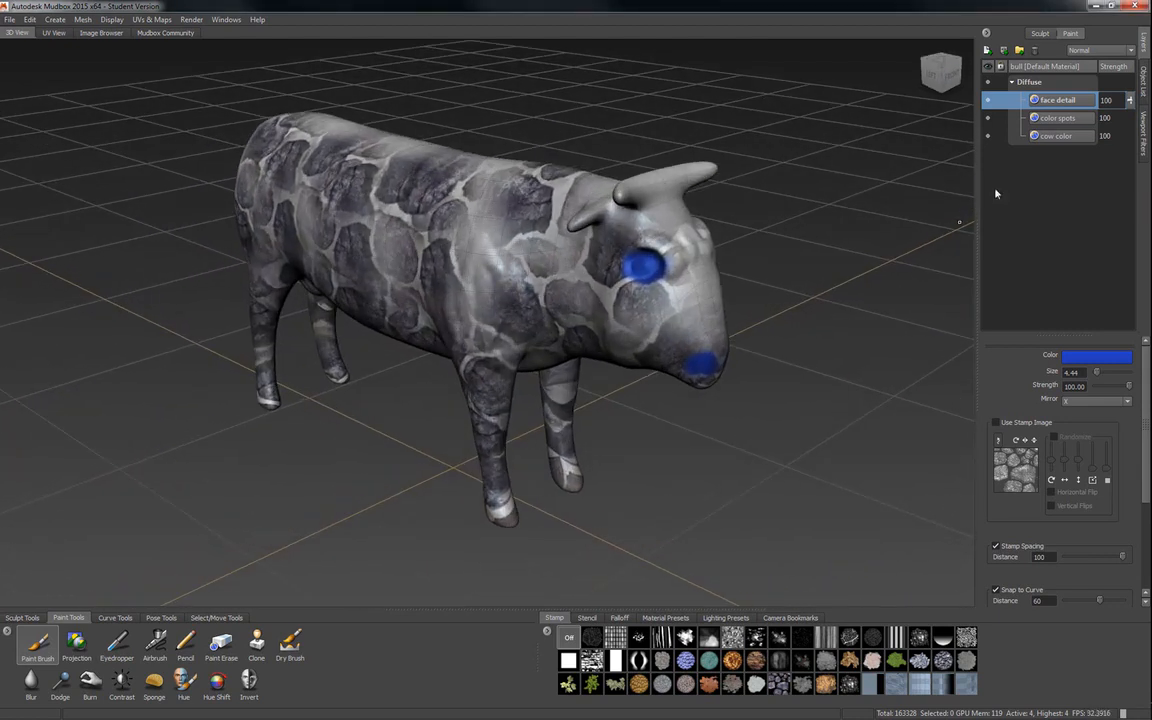
pyautogui.click(987, 51)
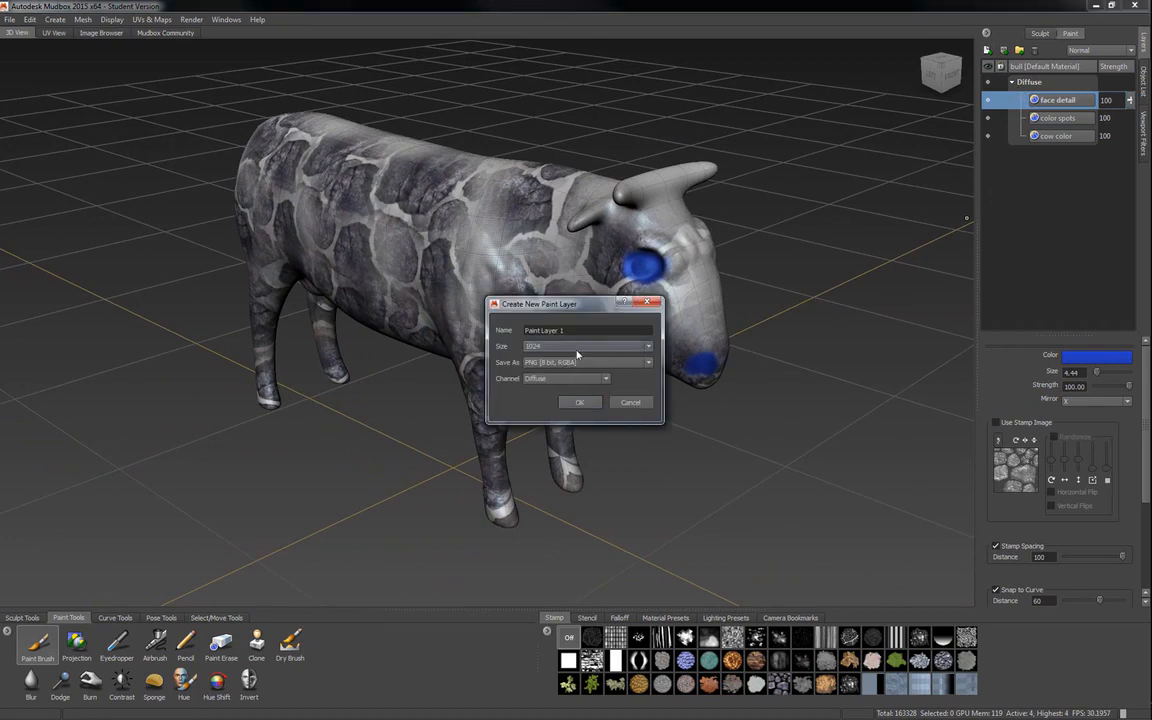
pyautogui.click(564, 380)
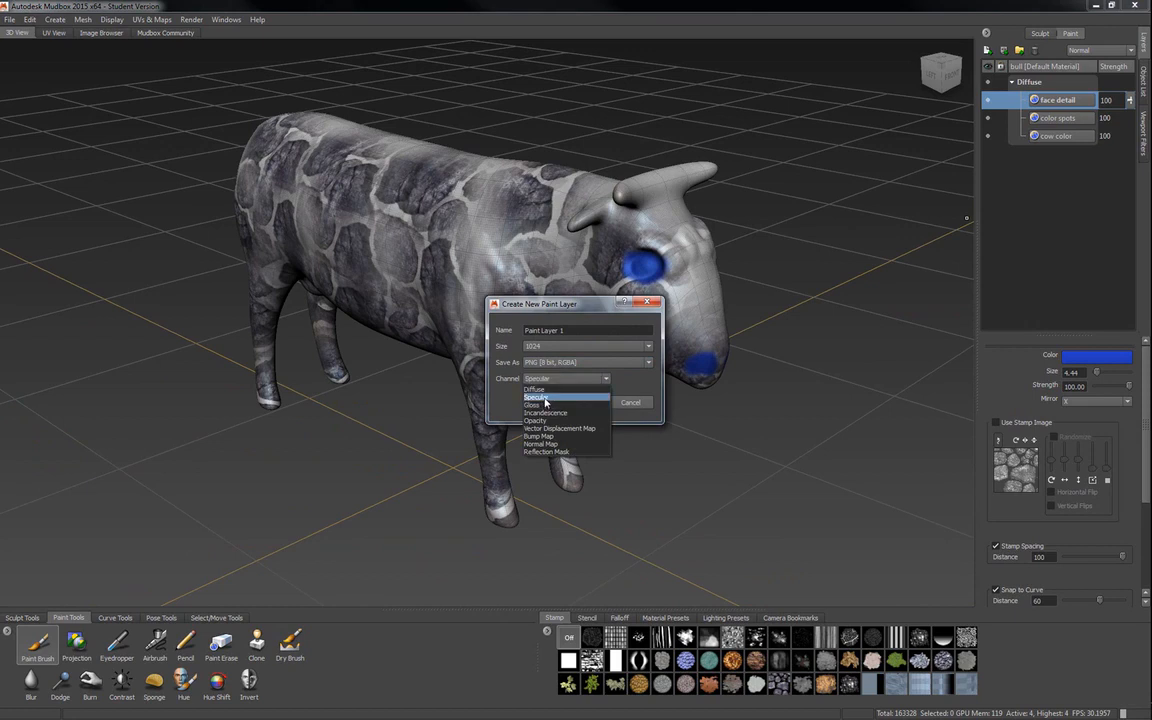
pyautogui.click(537, 397)
pyautogui.click(581, 402)
# Examine the bull's highlights from both sides and set the brush color to black.
pyautogui.keyDown('alt'); pyautogui.moveTo(520, 355); pyautogui.dragTo(635, 355, button='right'); pyautogui.keyUp('alt')
pyautogui.keyDown('alt'); pyautogui.moveTo(635, 355); pyautogui.dragTo(290, 318); pyautogui.keyUp('alt')
pyautogui.keyDown('alt'); pyautogui.moveTo(560, 378); pyautogui.dragTo(345, 374, button='middle'); pyautogui.keyUp('alt')
pyautogui.keyDown('alt'); pyautogui.moveTo(560, 358); pyautogui.dragTo(463, 357, button='right'); pyautogui.keyUp('alt')
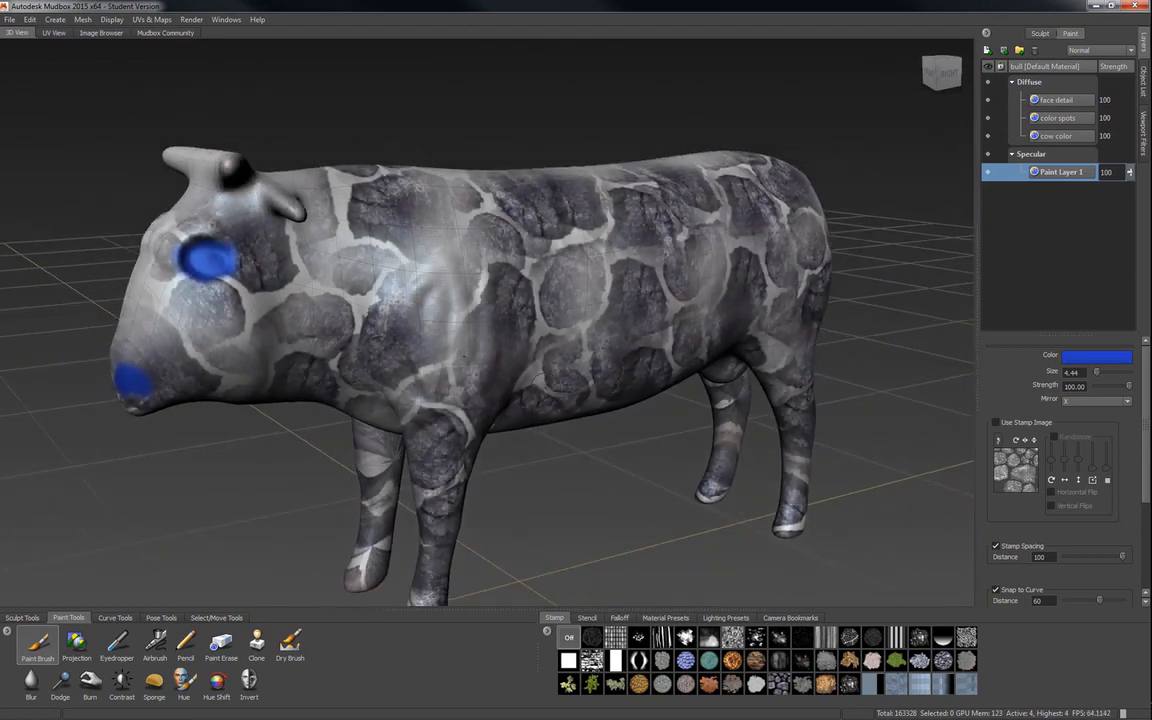
pyautogui.keyDown('alt'); pyautogui.moveTo(463, 357); pyautogui.dragTo(435, 312, button='middle'); pyautogui.keyUp('alt')
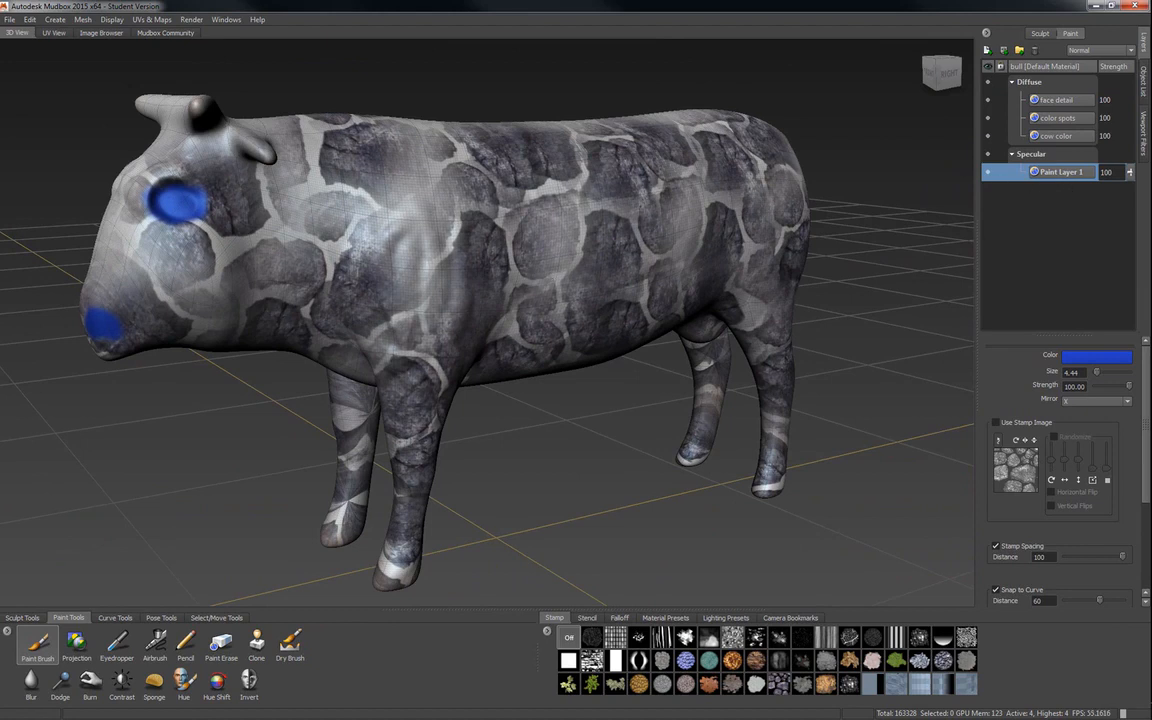
pyautogui.click(1097, 356)
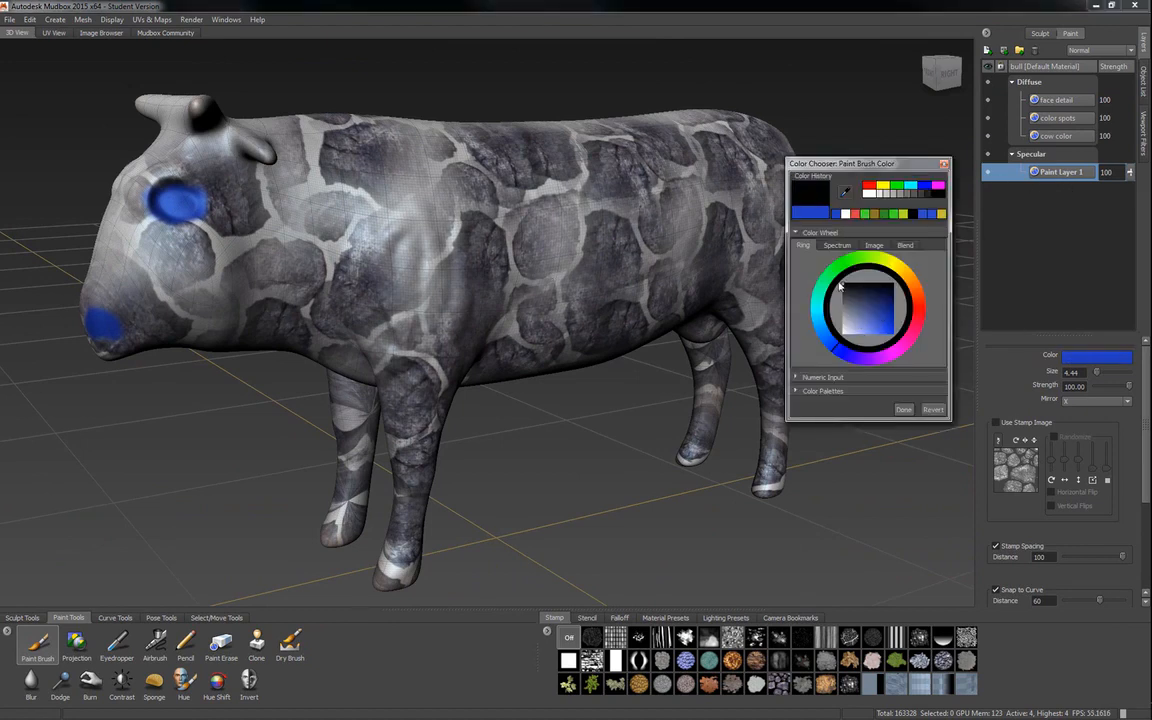
pyautogui.moveTo(842, 288); pyautogui.dragTo(831, 276)
pyautogui.click(903, 409)
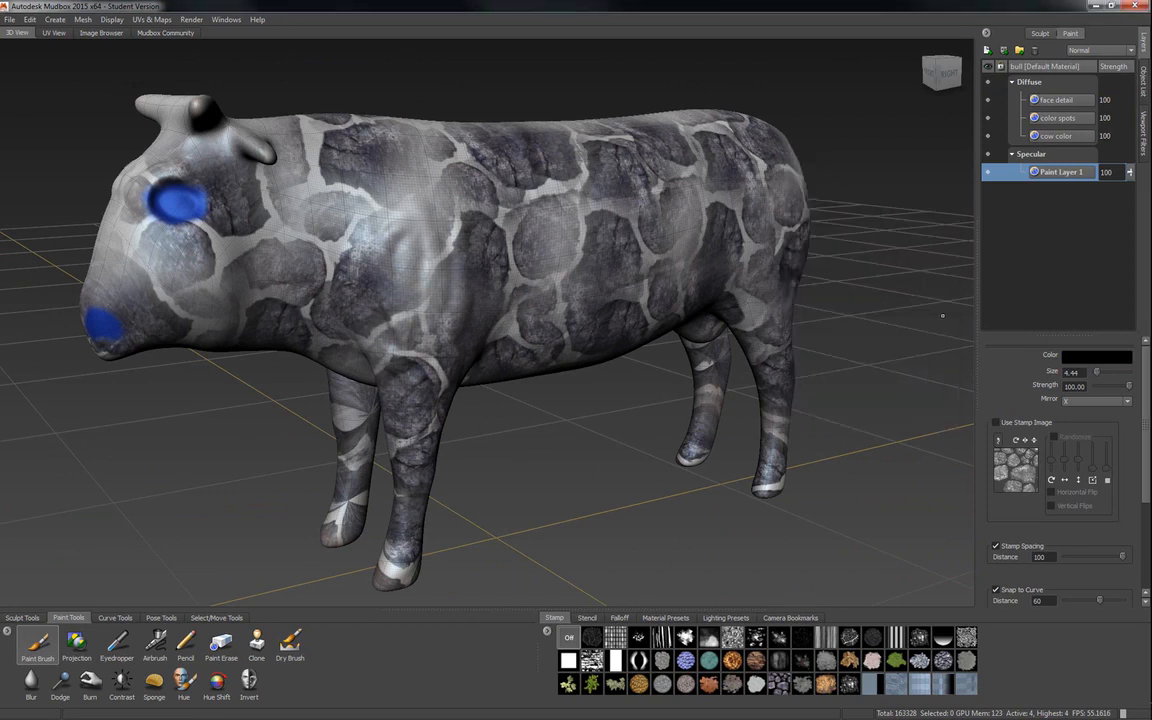
# Enlarge the brush to 47.63 and paint black over the bull's body on the Specular layer to dull its shine.
pyautogui.keyDown('alt'); pyautogui.moveTo(486, 410); pyautogui.dragTo(304, 523); pyautogui.keyUp('alt')
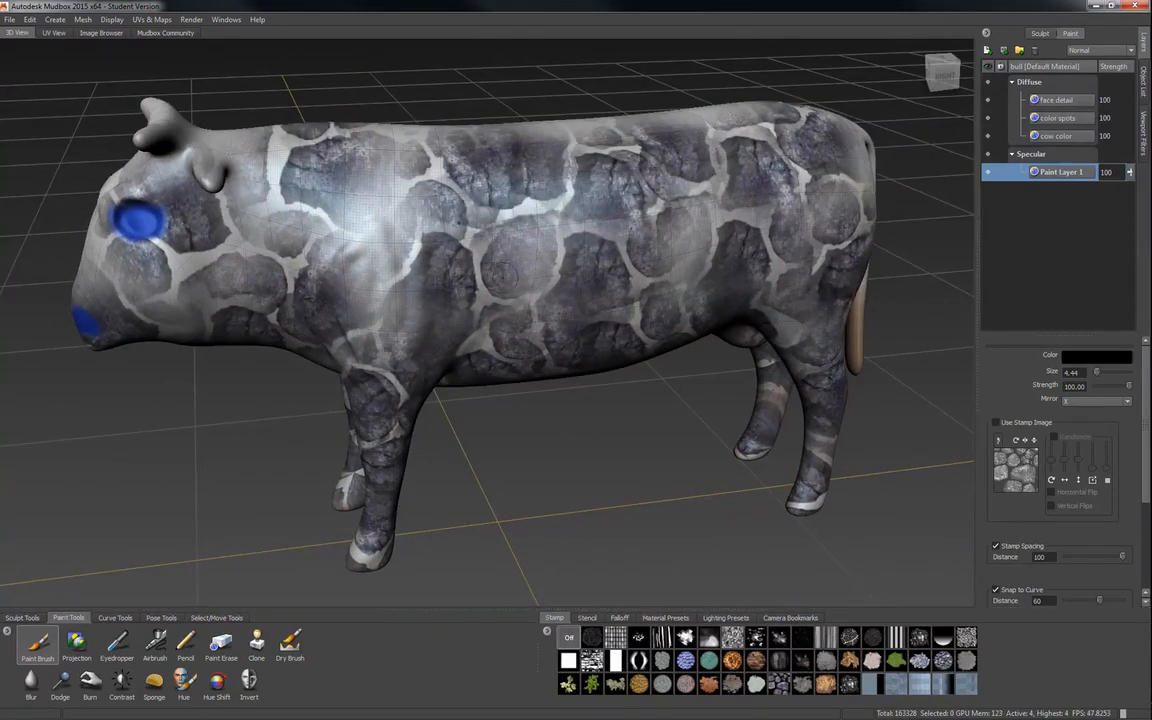
pyautogui.moveTo(461, 250); pyautogui.dragTo(511, 197)
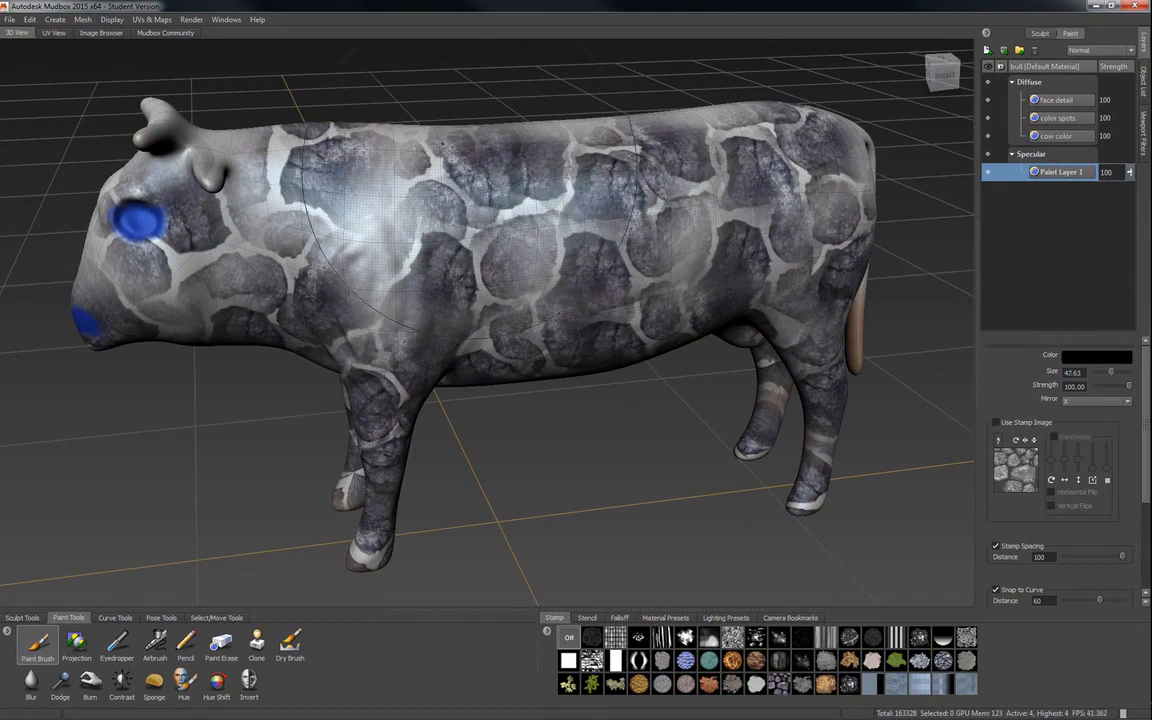
pyautogui.moveTo(412, 297)
pyautogui.mouseDown()
pyautogui.moveTo(371, 224)
pyautogui.moveTo(307, 187)
pyautogui.moveTo(378, 243)
pyautogui.moveTo(287, 172)
pyautogui.moveTo(560, 185)
pyautogui.moveTo(658, 203)
pyautogui.mouseUp()
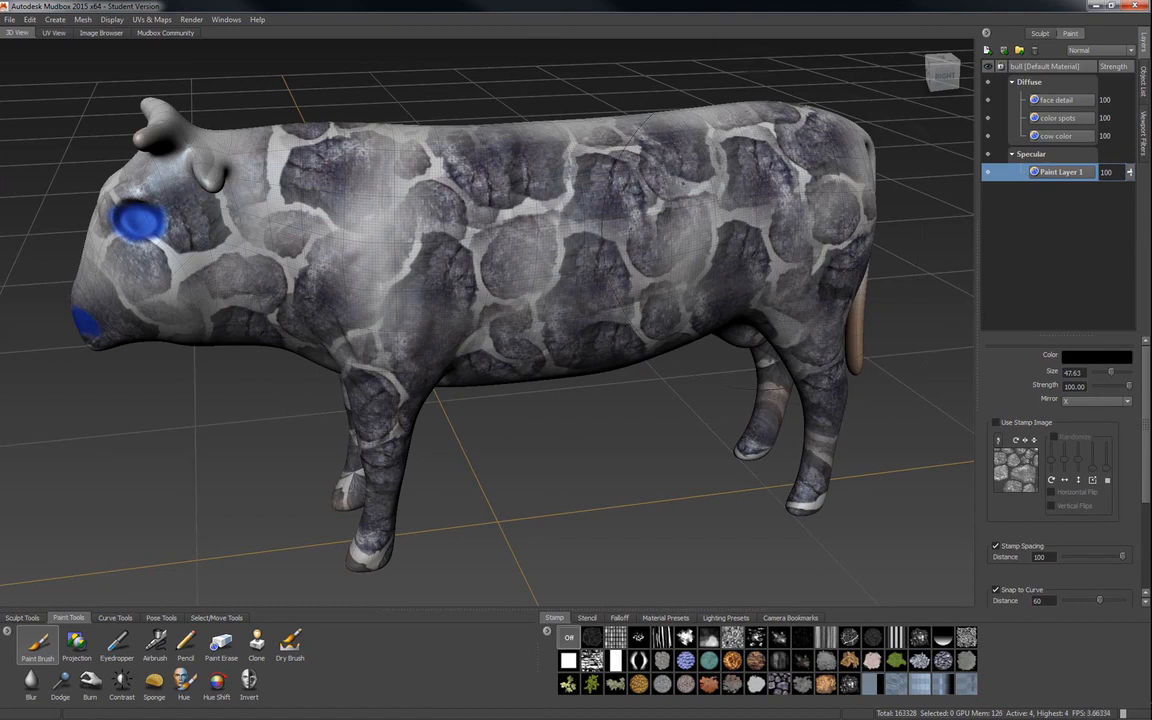
pyautogui.moveTo(329, 254)
pyautogui.keyDown('alt'); pyautogui.mouseDown()
pyautogui.moveTo(350, 370)
pyautogui.moveTo(335, 335)
pyautogui.mouseUp(); pyautogui.keyUp('alt')
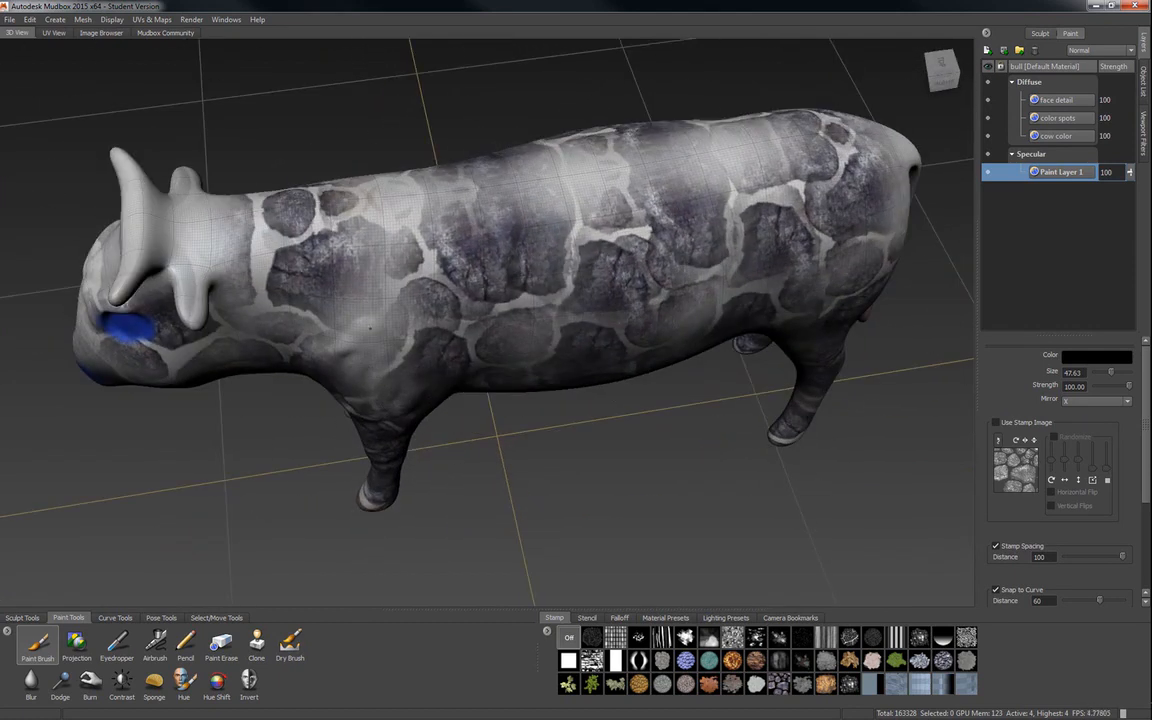
pyautogui.moveTo(610, 280)
pyautogui.keyDown('alt'); pyautogui.mouseDown()
pyautogui.moveTo(598, 166)
pyautogui.moveTo(573, 204)
pyautogui.mouseUp(); pyautogui.keyUp('alt')
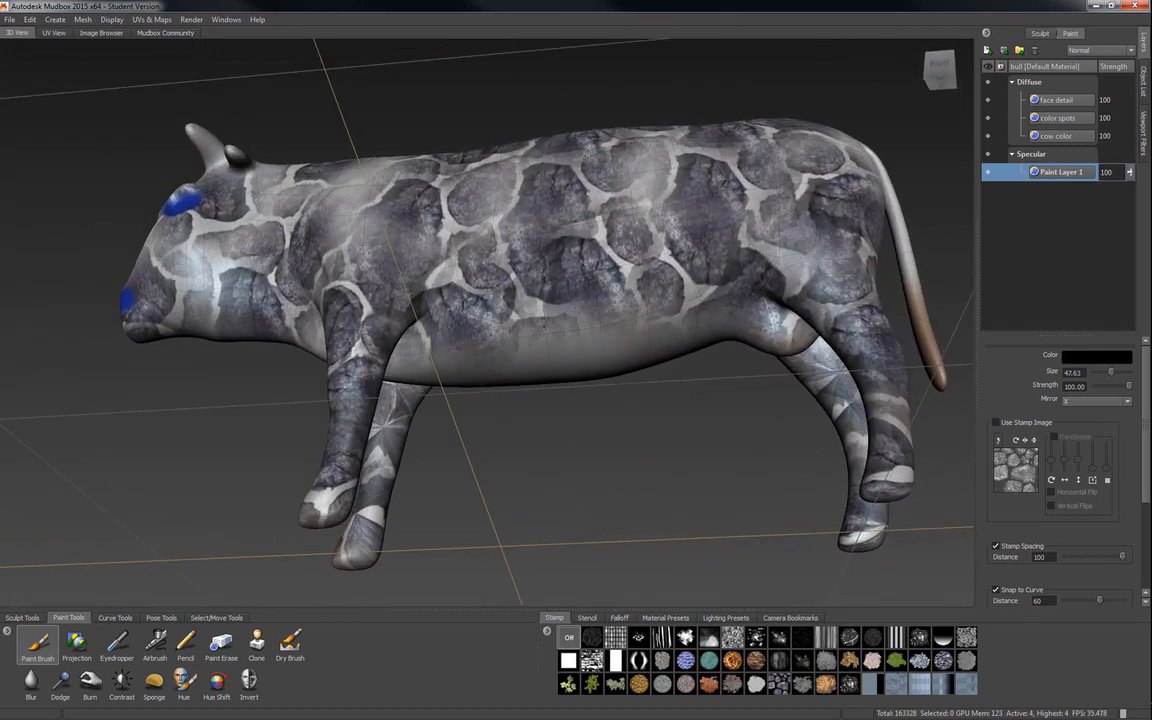
pyautogui.keyDown('alt'); pyautogui.moveTo(537, 352); pyautogui.dragTo(588, 397, button='right'); pyautogui.keyUp('alt')
# Reduce the brush size to 1.12 and set the brush color to white for detail on the flank.
pyautogui.keyDown('alt'); pyautogui.moveTo(588, 397); pyautogui.dragTo(714, 349); pyautogui.keyUp('alt')
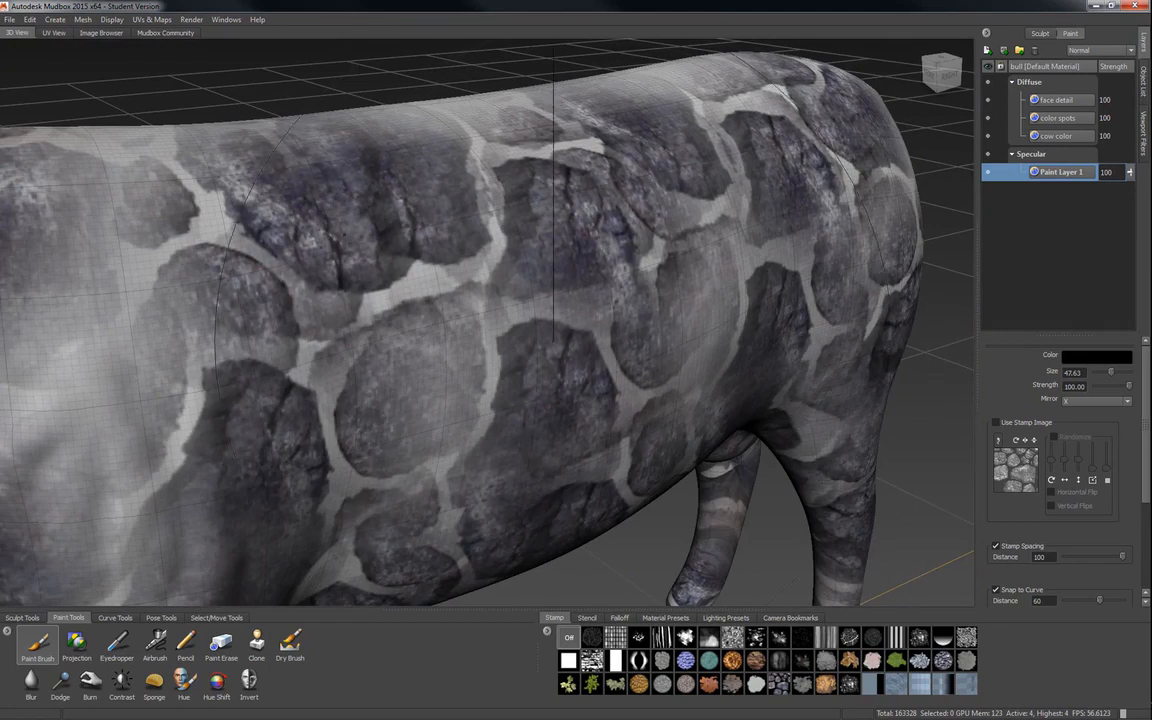
pyautogui.press('b')
pyautogui.moveTo(510, 295); pyautogui.dragTo(396, 295)
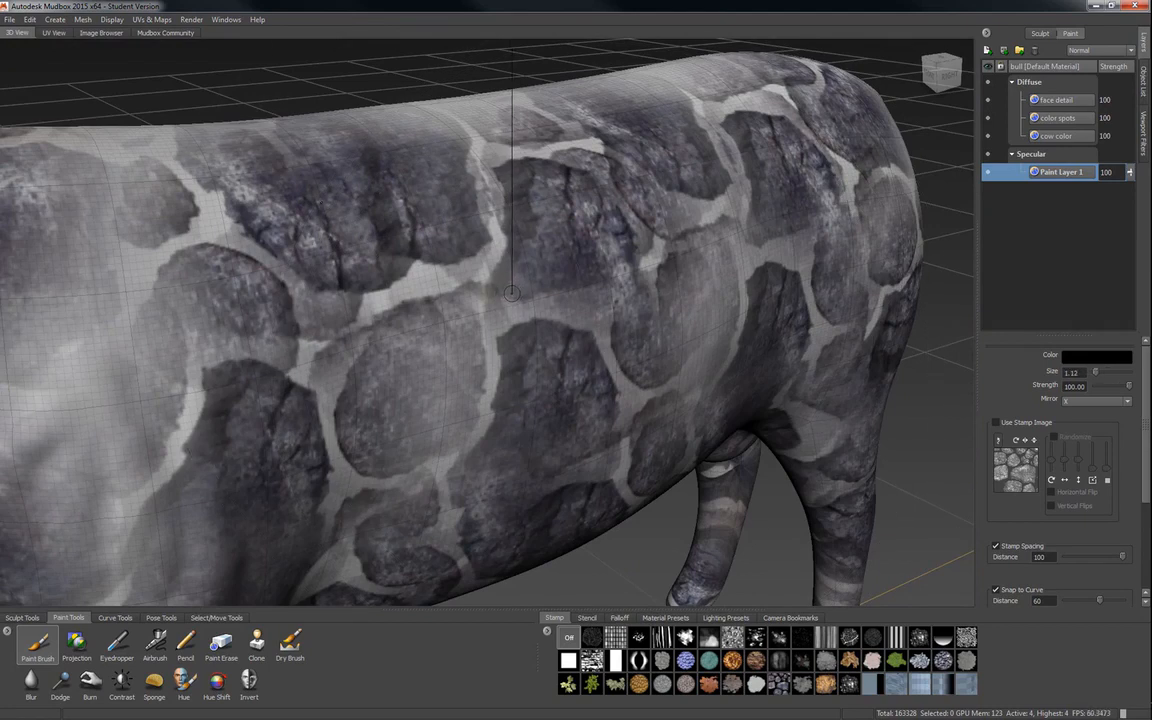
pyautogui.click(1095, 356)
pyautogui.moveTo(866, 336); pyautogui.dragTo(818, 397)
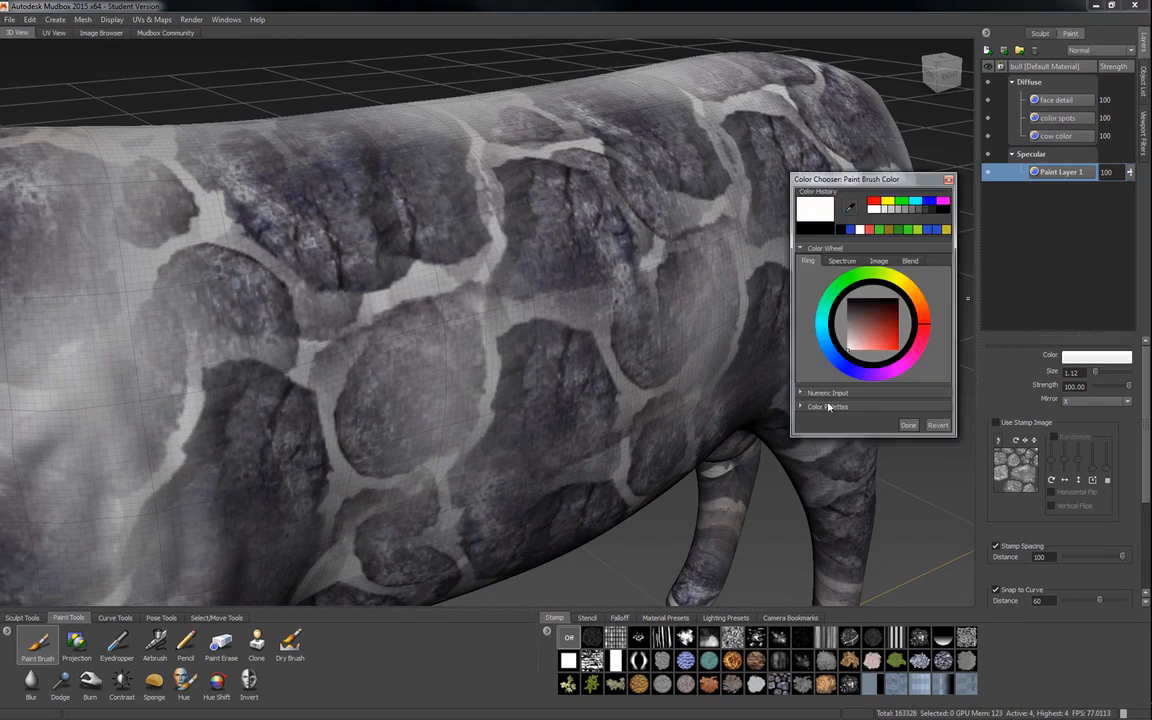
pyautogui.click(907, 426)
# Paint short white test strokes on the bull's flank in the Specular layer.
pyautogui.keyDown('alt'); pyautogui.moveTo(573, 291); pyautogui.dragTo(695, 275, button='right'); pyautogui.keyUp('alt')
pyautogui.keyDown('alt'); pyautogui.moveTo(695, 275); pyautogui.dragTo(603, 309, button='middle'); pyautogui.keyUp('alt')
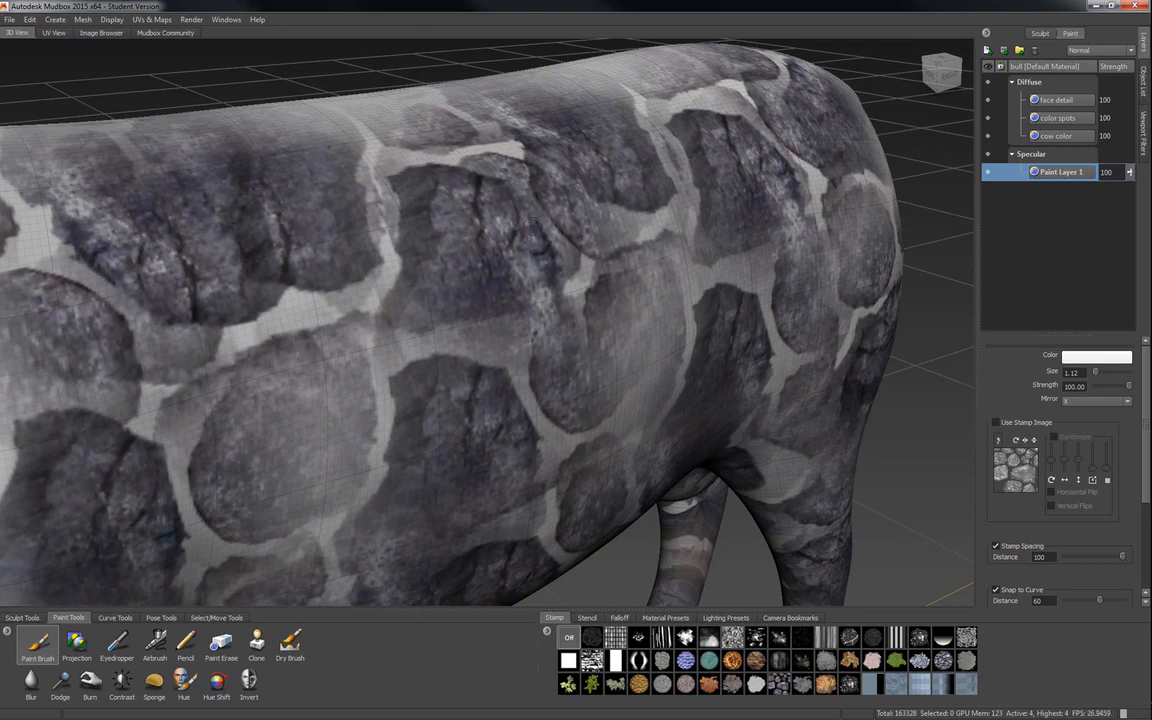
pyautogui.keyDown('alt'); pyautogui.moveTo(543, 341); pyautogui.dragTo(378, 295); pyautogui.keyUp('alt')
pyautogui.moveTo(480, 394)
pyautogui.keyDown('alt'); pyautogui.mouseDown()
pyautogui.moveTo(395, 388)
pyautogui.moveTo(499, 396)
pyautogui.mouseUp(); pyautogui.keyUp('alt')
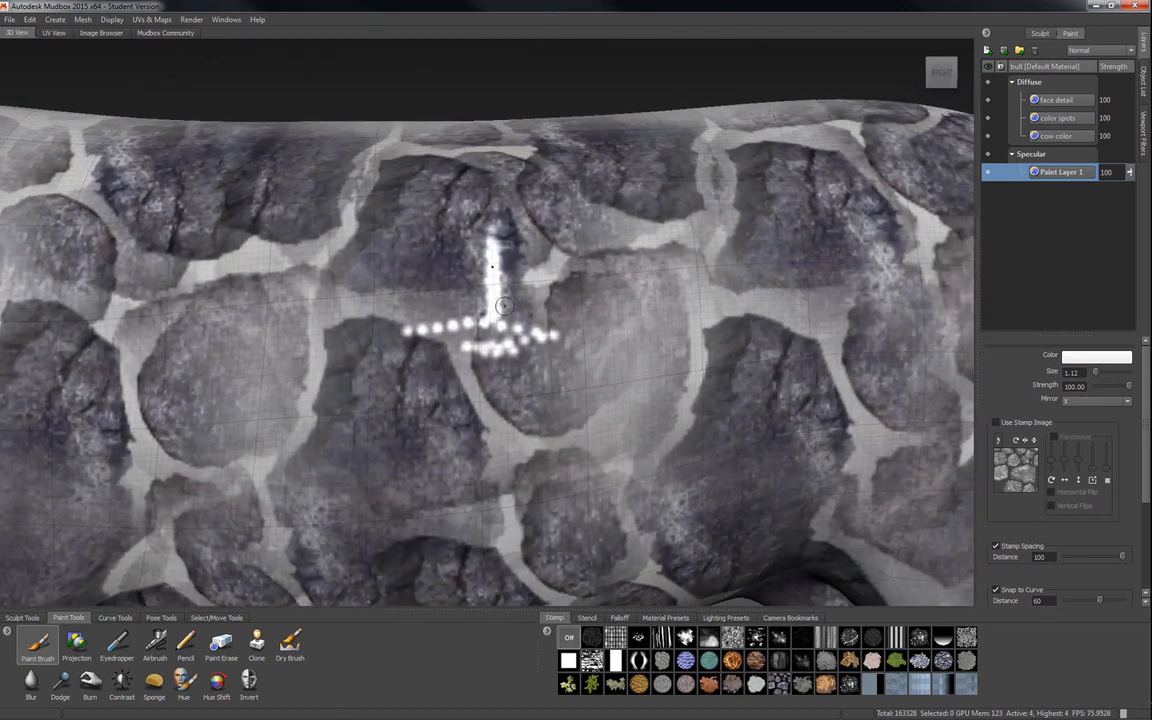
pyautogui.moveTo(459, 245)
pyautogui.mouseDown()
pyautogui.moveTo(484, 317)
pyautogui.moveTo(461, 288)
pyautogui.moveTo(460, 318)
pyautogui.mouseUp()
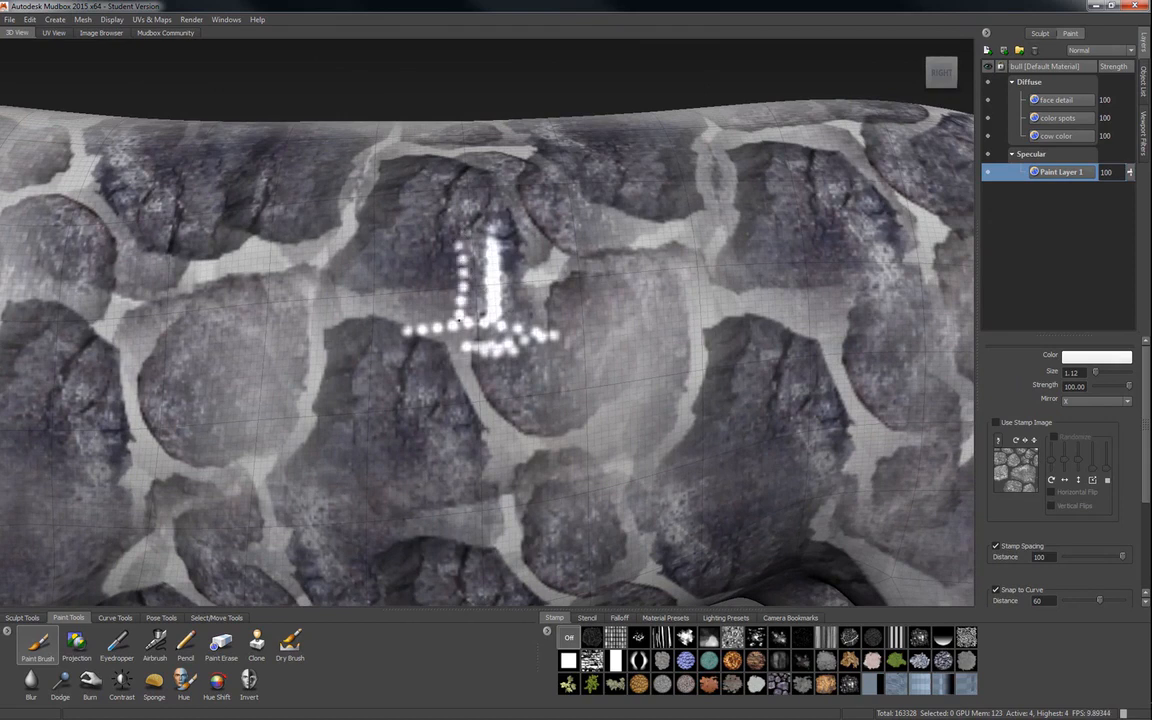
# Turn off Stamp Spacing and paint continuous white specular strokes across the flank.
pyautogui.click(996, 548)
pyautogui.moveTo(457, 230)
pyautogui.mouseDown()
pyautogui.moveTo(465, 326)
pyautogui.moveTo(454, 248)
pyautogui.moveTo(463, 232)
pyautogui.moveTo(450, 231)
pyautogui.mouseUp()
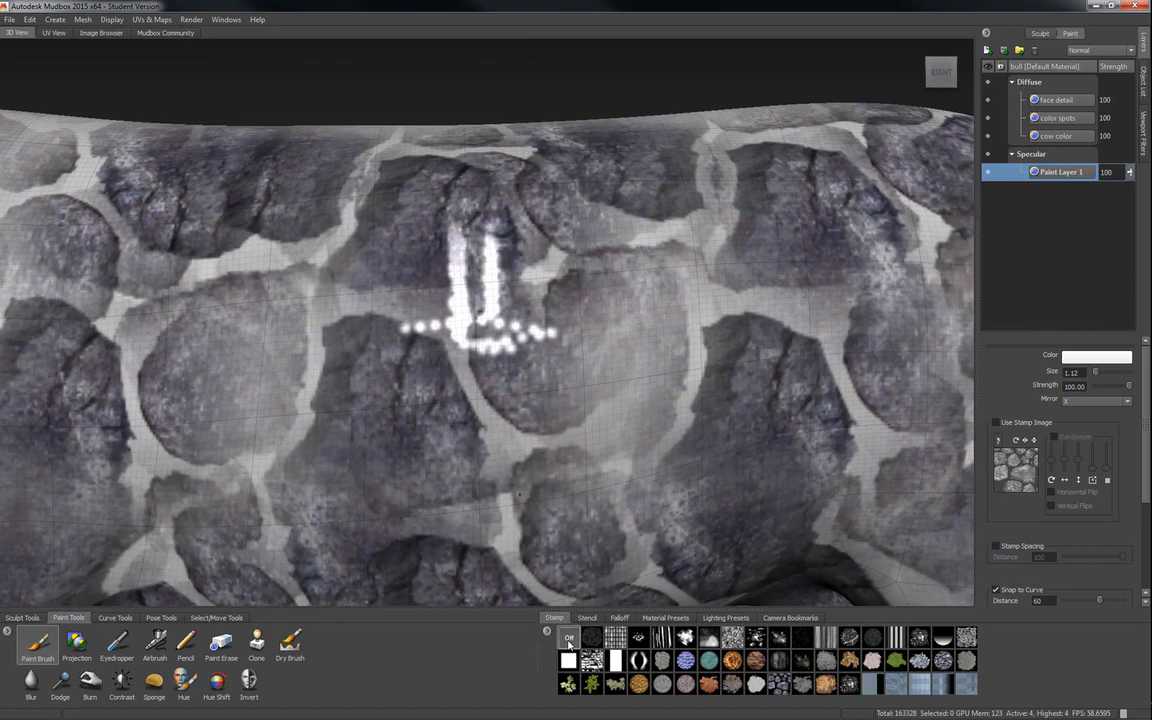
pyautogui.moveTo(423, 307)
pyautogui.mouseDown()
pyautogui.moveTo(395, 280)
pyautogui.moveTo(405, 258)
pyautogui.moveTo(502, 268)
pyautogui.moveTo(624, 250)
pyautogui.moveTo(683, 267)
pyautogui.moveTo(688, 283)
pyautogui.mouseUp()
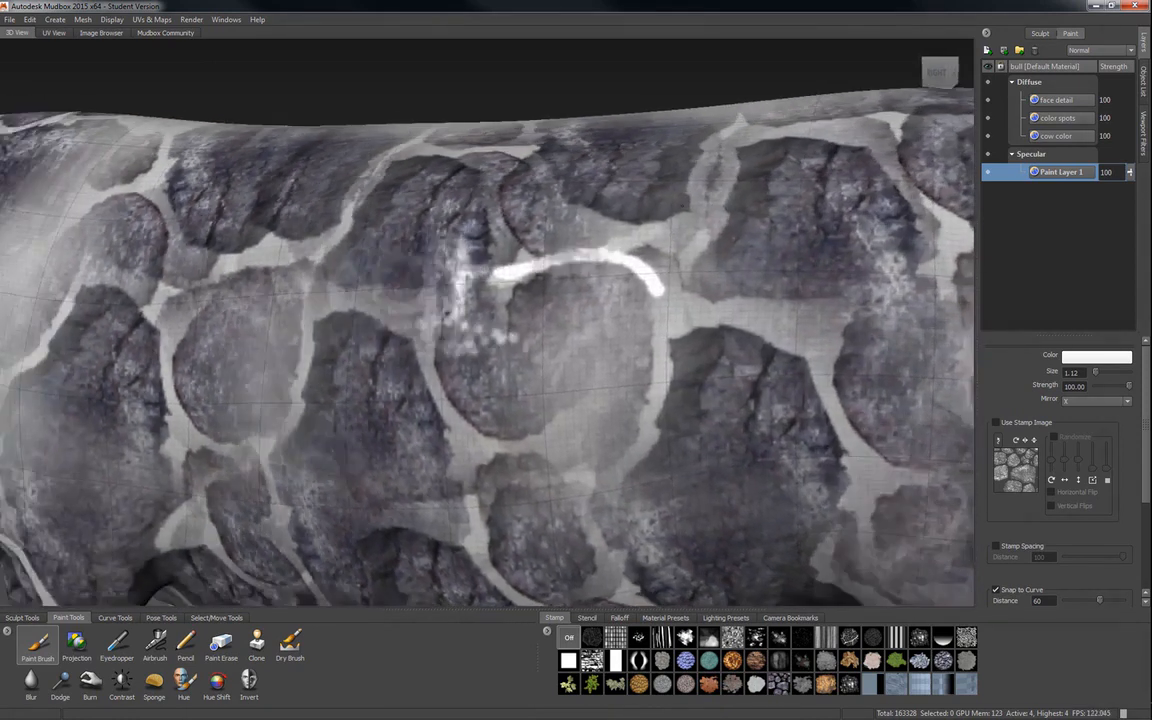
# Check the highlights from different angles and paint more white specular lines along the spot borders on the flank.
pyautogui.moveTo(640, 320)
pyautogui.keyDown('alt'); pyautogui.mouseDown()
pyautogui.moveTo(400, 322)
pyautogui.moveTo(600, 325)
pyautogui.moveTo(645, 358)
pyautogui.moveTo(655, 405)
pyautogui.moveTo(625, 398)
pyautogui.moveTo(622, 280)
pyautogui.moveTo(655, 285)
pyautogui.moveTo(628, 240)
pyautogui.mouseUp(); pyautogui.keyUp('alt')
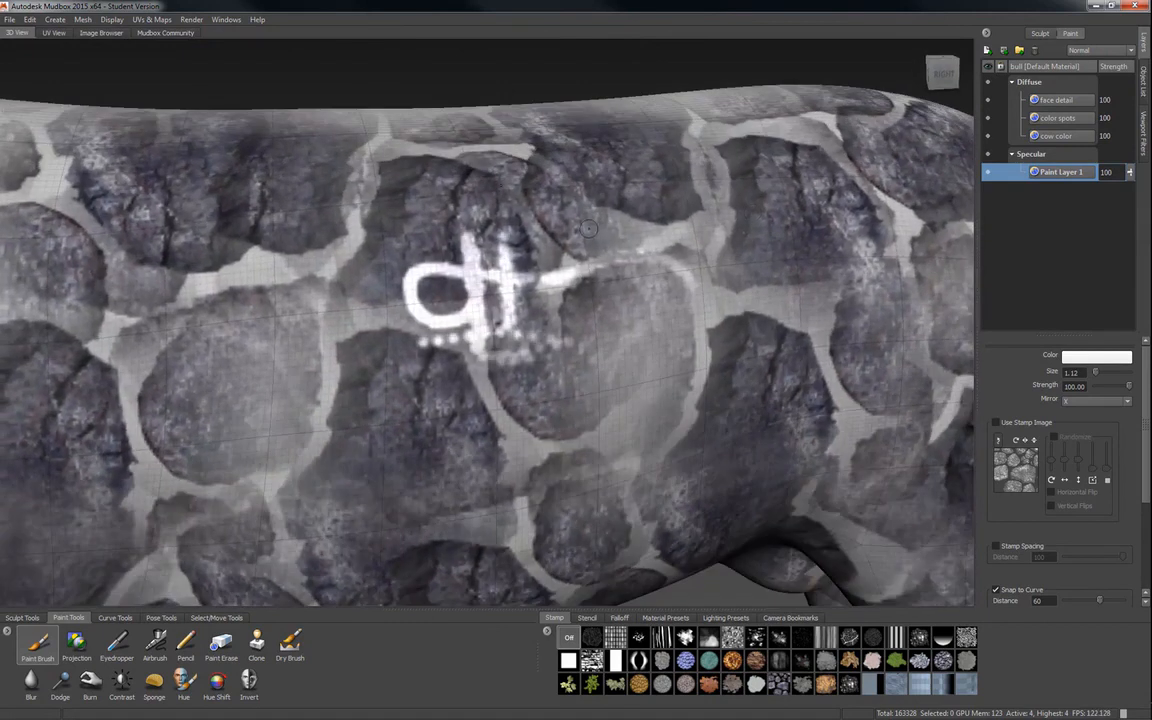
pyautogui.keyDown('alt'); pyautogui.moveTo(589, 229); pyautogui.dragTo(610, 260, button='middle'); pyautogui.keyUp('alt')
pyautogui.moveTo(610, 260)
pyautogui.keyDown('alt'); pyautogui.mouseDown()
pyautogui.moveTo(580, 272)
pyautogui.moveTo(566, 241)
pyautogui.moveTo(499, 360)
pyautogui.mouseUp(); pyautogui.keyUp('alt')
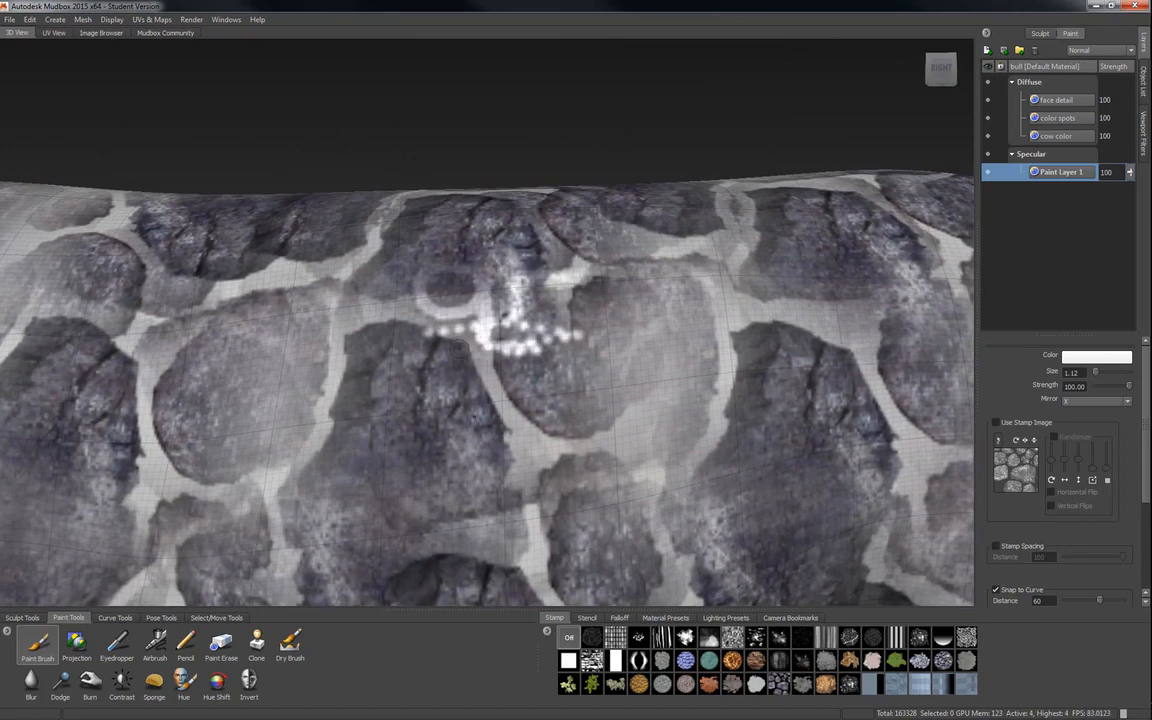
pyautogui.moveTo(458, 347)
pyautogui.mouseDown()
pyautogui.moveTo(505, 497)
pyautogui.moveTo(471, 508)
pyautogui.moveTo(433, 338)
pyautogui.moveTo(370, 327)
pyautogui.moveTo(343, 343)
pyautogui.mouseUp()
pyautogui.moveTo(498, 330)
pyautogui.mouseDown()
pyautogui.moveTo(538, 426)
pyautogui.moveTo(638, 398)
pyautogui.moveTo(663, 330)
pyautogui.moveTo(620, 280)
pyautogui.moveTo(598, 284)
pyautogui.moveTo(545, 345)
pyautogui.moveTo(518, 340)
pyautogui.moveTo(500, 376)
pyautogui.moveTo(531, 439)
pyautogui.mouseUp()
# Set the brush color to black and paint over the stray white specular stroke beside the spot border on the flank.
pyautogui.click(1097, 356)
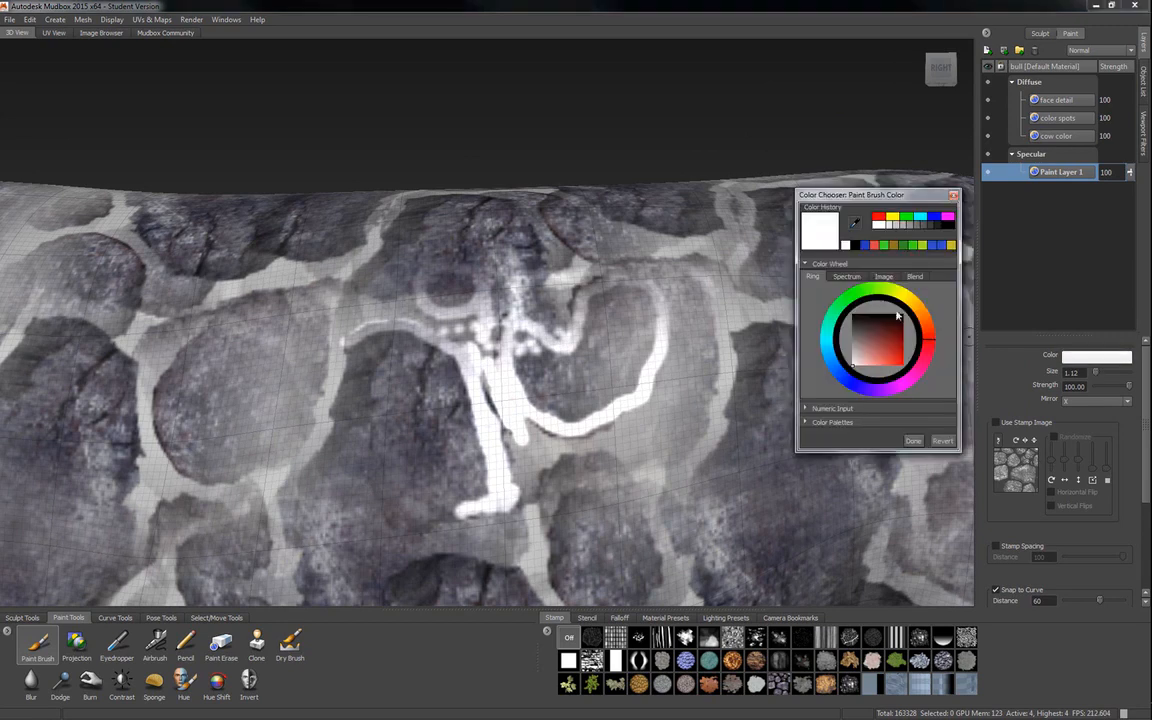
pyautogui.moveTo(858, 315); pyautogui.dragTo(833, 298)
pyautogui.click(911, 440)
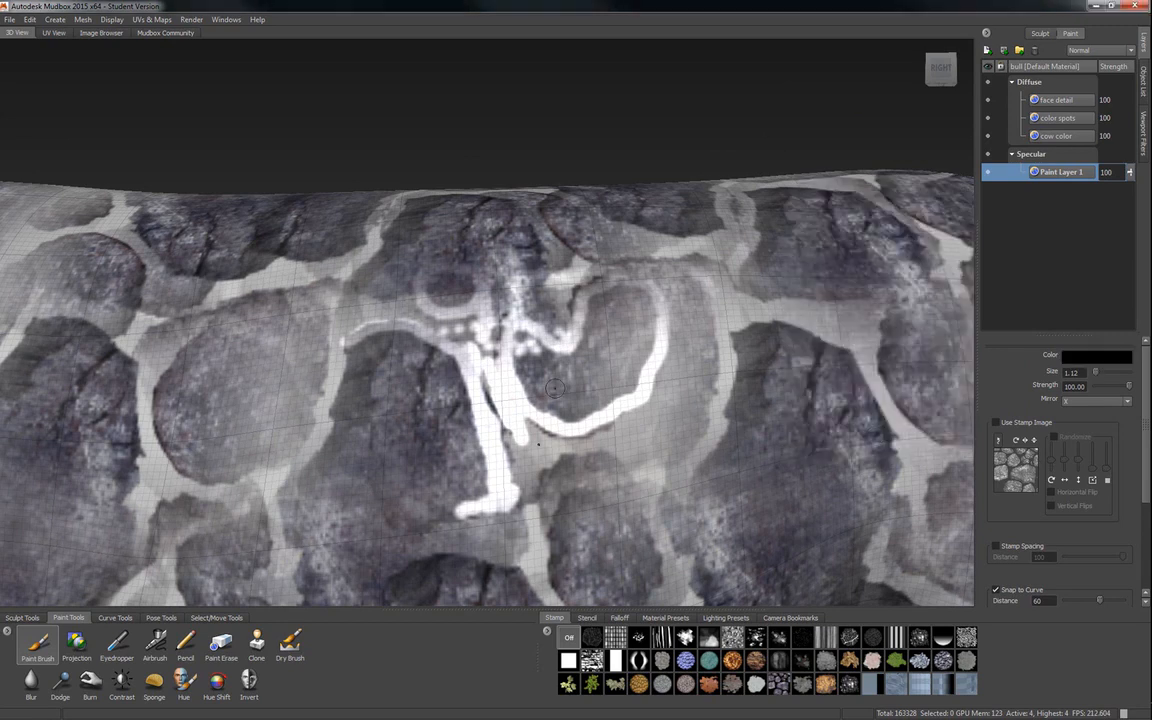
pyautogui.moveTo(491, 361)
pyautogui.mouseDown()
pyautogui.moveTo(490, 384)
pyautogui.moveTo(528, 435)
pyautogui.moveTo(511, 414)
pyautogui.mouseUp()
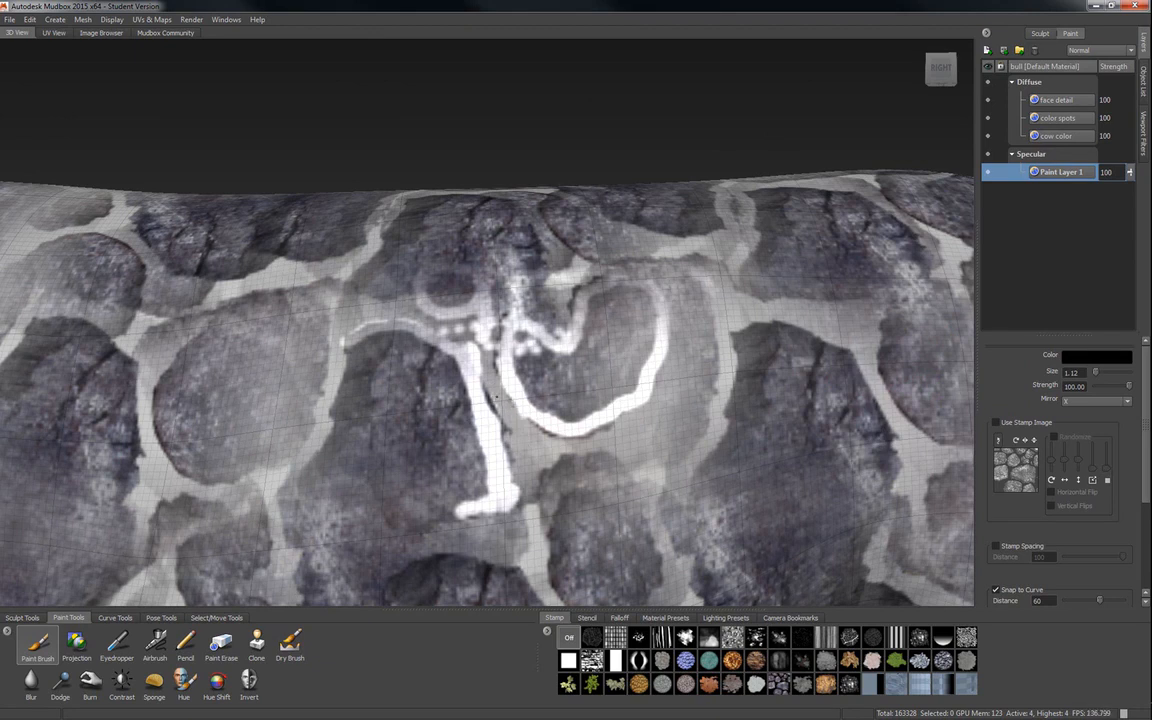
# Examine the specular highlights over the whole bull from the side and from the front.
pyautogui.moveTo(300, 258)
pyautogui.keyDown('alt'); pyautogui.mouseDown()
pyautogui.moveTo(421, 261)
pyautogui.moveTo(258, 262)
pyautogui.moveTo(312, 262)
pyautogui.moveTo(397, 310)
pyautogui.mouseUp(); pyautogui.keyUp('alt')
pyautogui.keyDown('alt'); pyautogui.moveTo(566, 465); pyautogui.dragTo(400, 465, button='right'); pyautogui.keyUp('alt')
pyautogui.moveTo(400, 465)
pyautogui.keyDown('alt'); pyautogui.mouseDown()
pyautogui.moveTo(450, 505)
pyautogui.moveTo(520, 515)
pyautogui.moveTo(500, 480)
pyautogui.moveTo(435, 425)
pyautogui.moveTo(370, 412)
pyautogui.moveTo(325, 420)
pyautogui.mouseUp(); pyautogui.keyUp('alt')
pyautogui.keyDown('alt'); pyautogui.moveTo(440, 165); pyautogui.dragTo(552, 240); pyautogui.keyUp('alt')
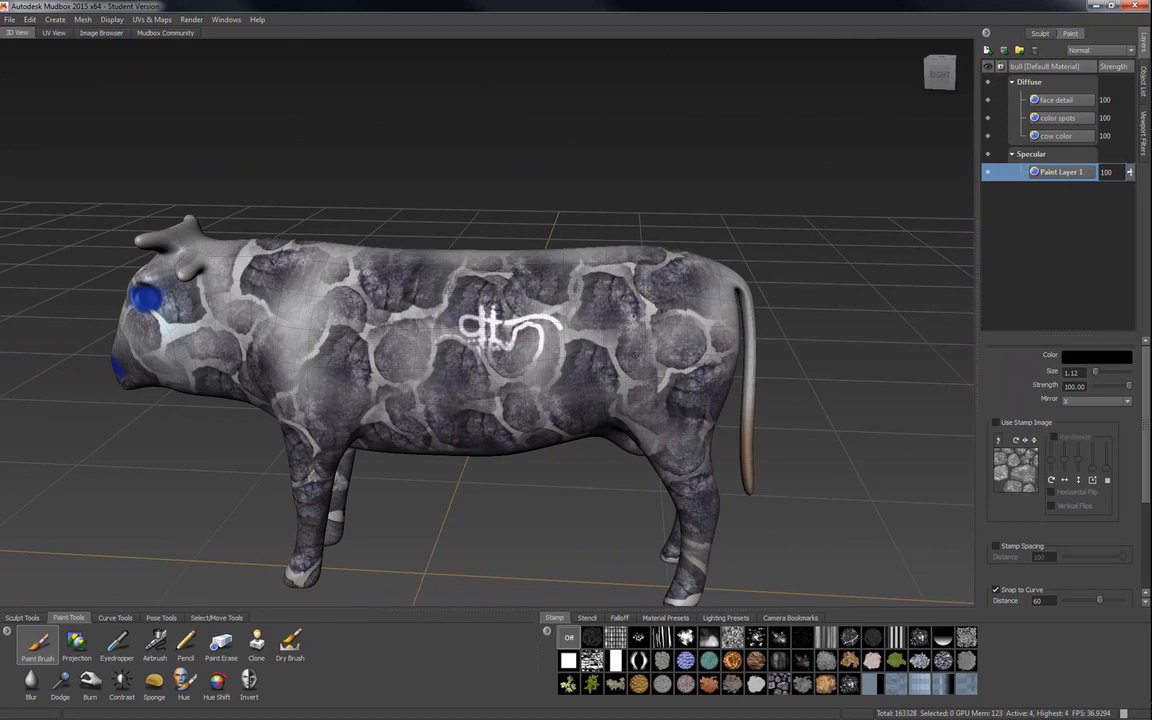
pyautogui.keyDown('alt'); pyautogui.moveTo(430, 300); pyautogui.dragTo(480, 295, button='right'); pyautogui.keyUp('alt')
pyautogui.keyDown('alt'); pyautogui.moveTo(425, 275); pyautogui.dragTo(505, 340); pyautogui.keyUp('alt')
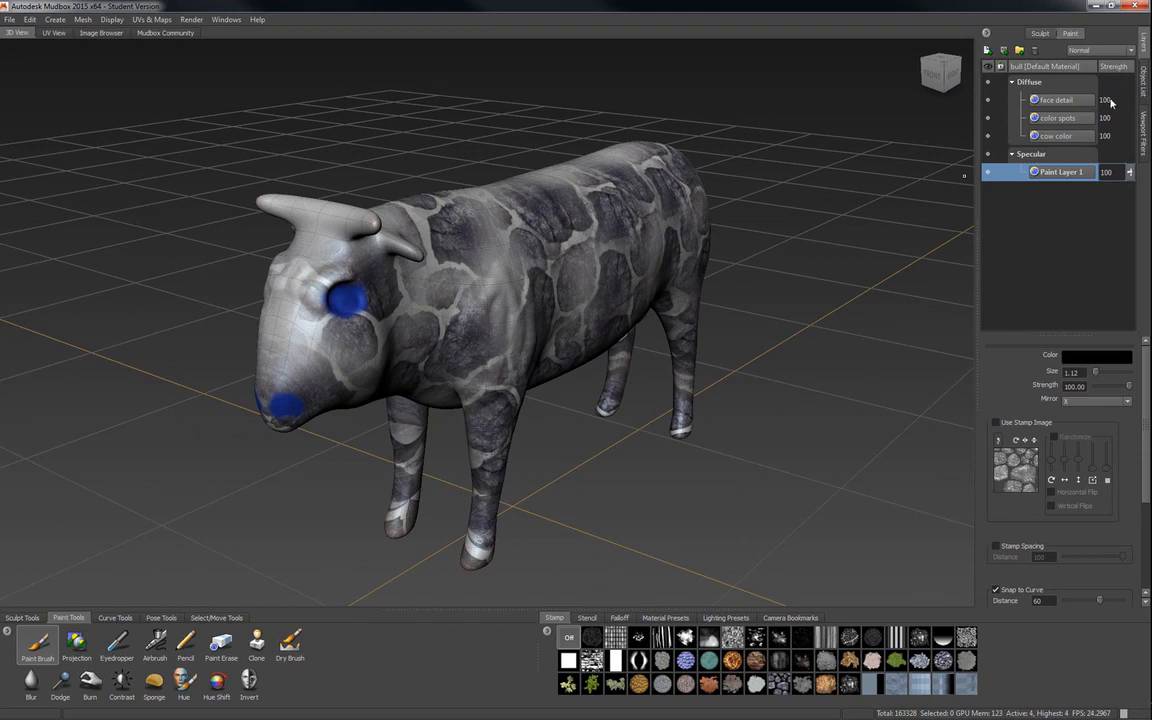
# Try the face detail layer at a strength of 71 and restore it to 100.
pyautogui.click(1001, 99)
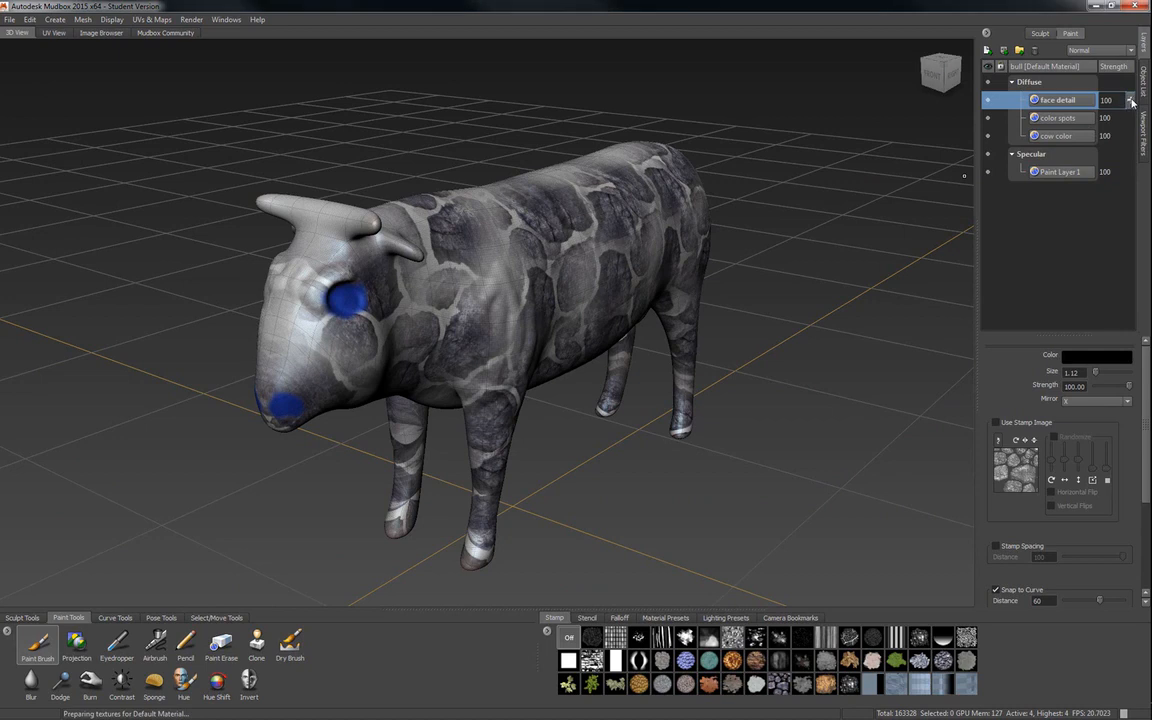
pyautogui.moveTo(1131, 101)
pyautogui.mouseDown()
pyautogui.moveTo(1133, 152)
pyautogui.moveTo(1133, 135)
pyautogui.mouseUp()
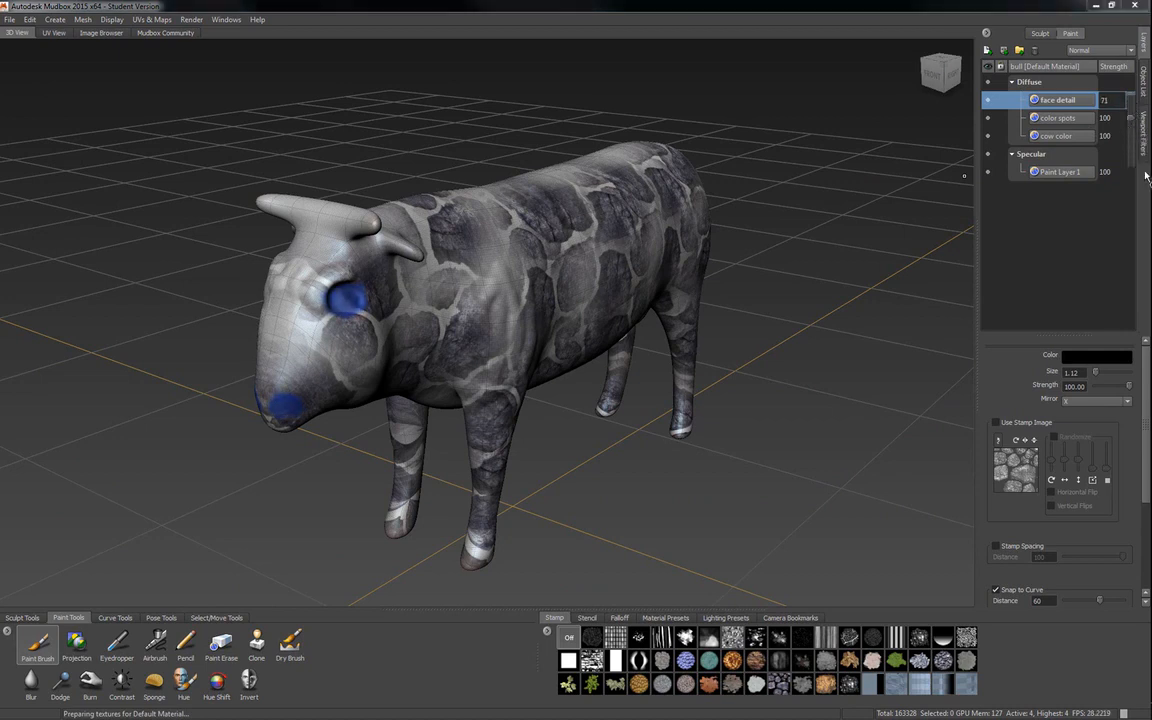
pyautogui.moveTo(1131, 118)
pyautogui.mouseDown()
pyautogui.moveTo(1139, 157)
pyautogui.moveTo(1133, 95)
pyautogui.moveTo(1132, 184)
pyautogui.moveTo(1131, 99)
pyautogui.mouseUp()
# Set the color spots layer's strength to 98 and select the cow color layer.
pyautogui.click(1117, 119)
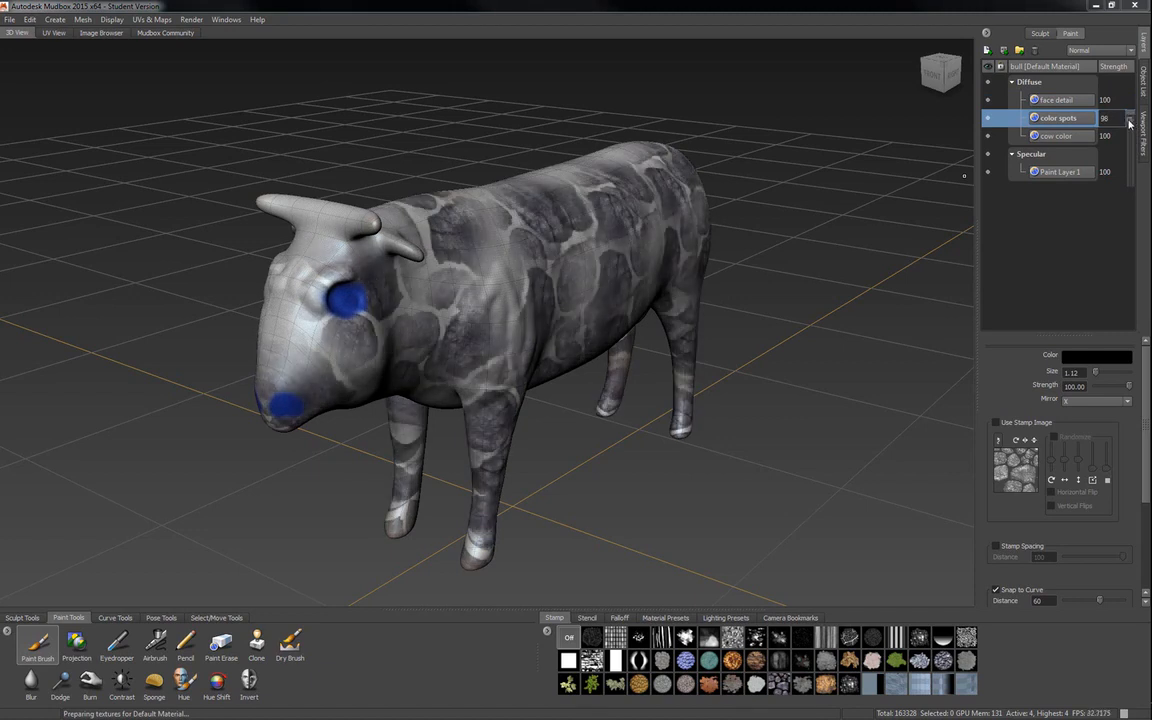
pyautogui.click(1115, 136)
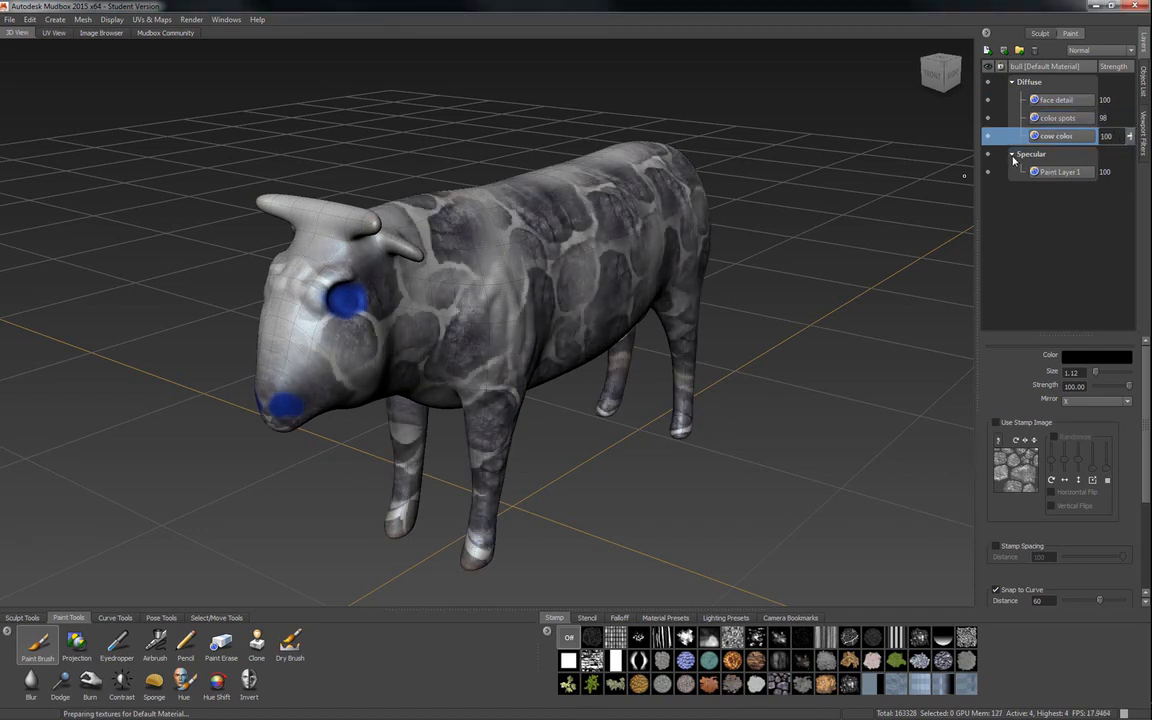